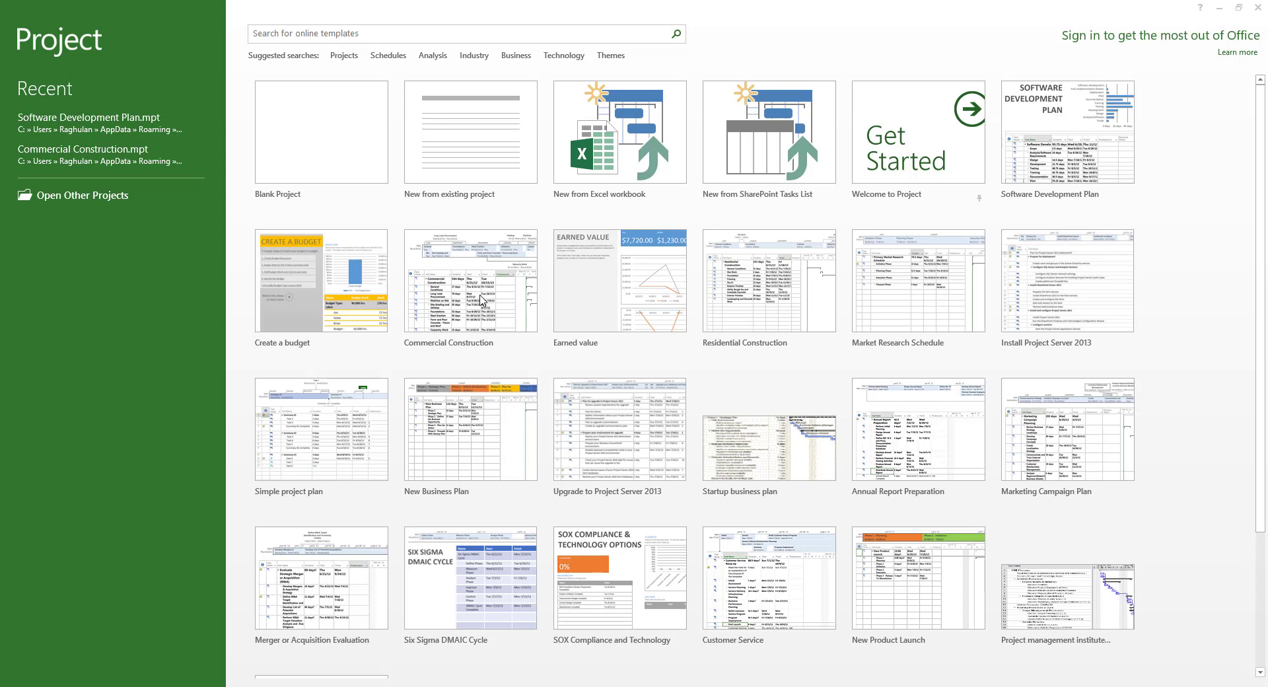
# Step: Preview the Commercial Construction template, close the preview and create a blank project
pyautogui.click(473, 291)
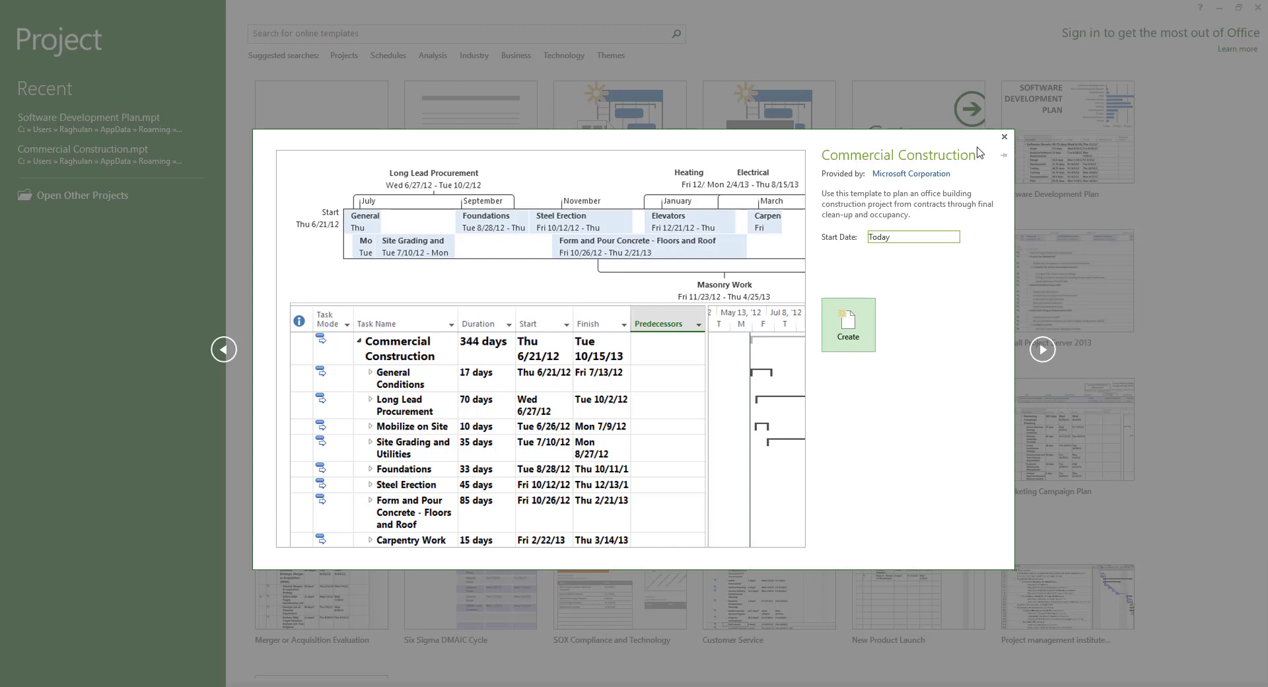
pyautogui.click(1004, 136)
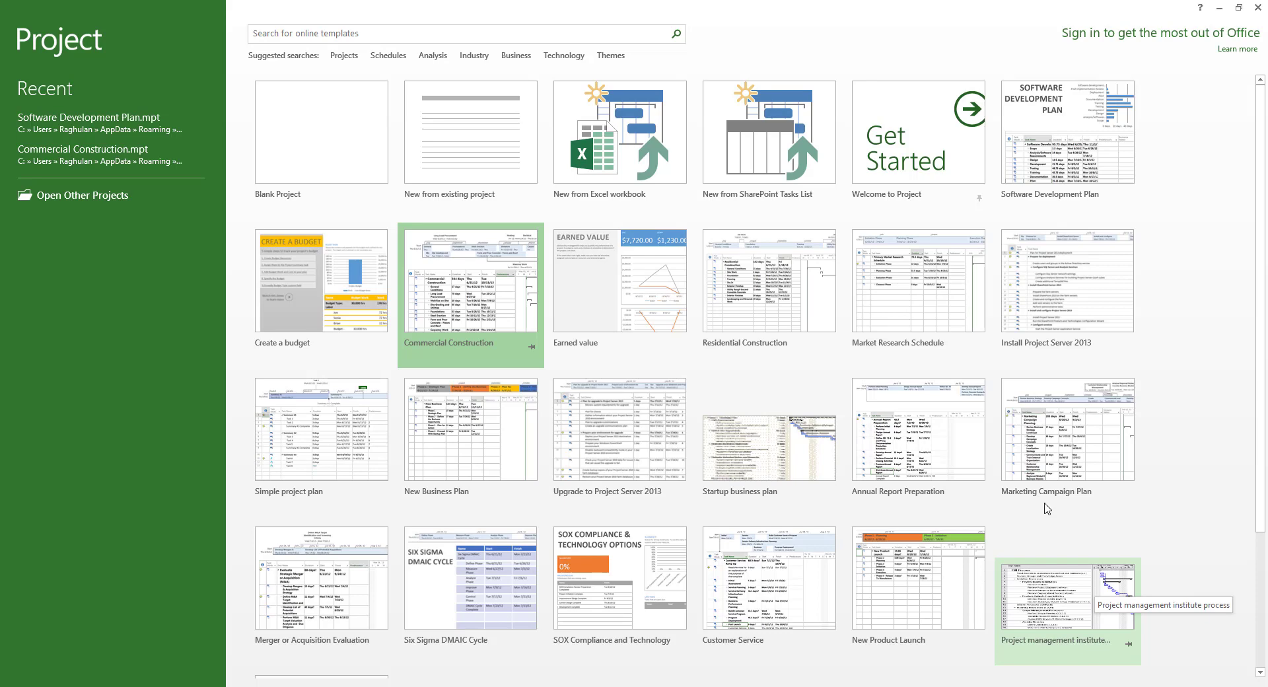
pyautogui.click(294, 134)
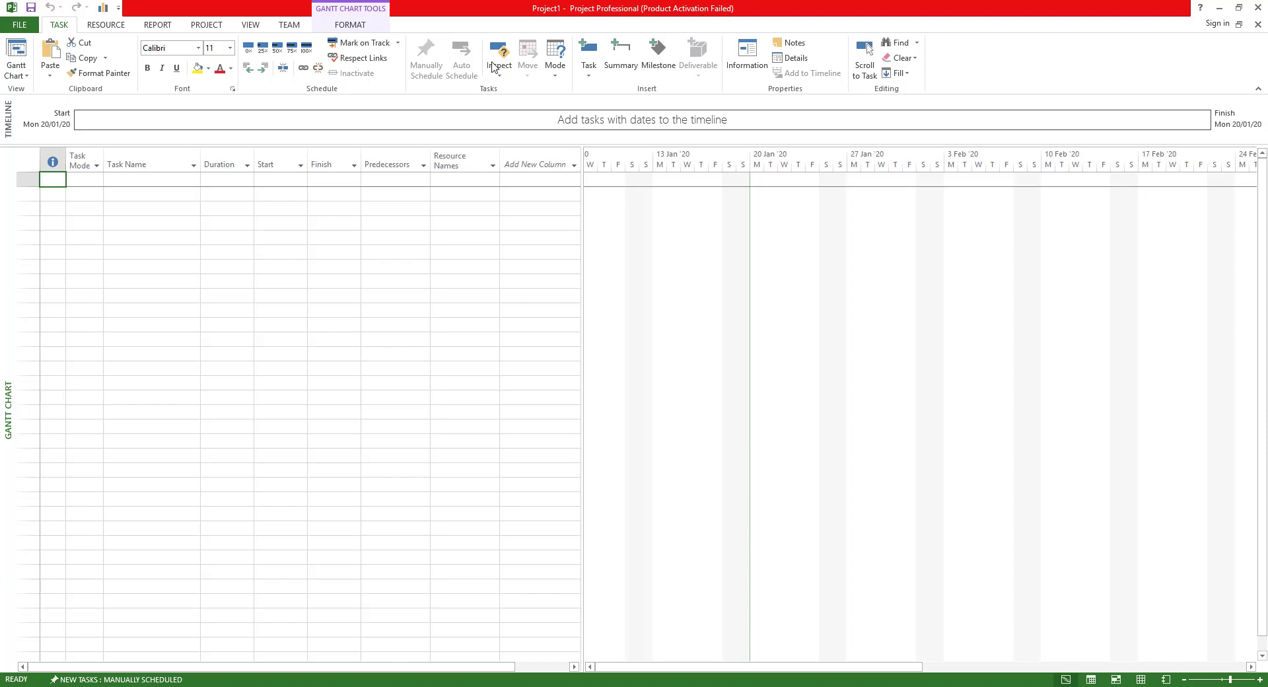
# Step: Examine the file commands and the resource, report, project and view commands available for the blank project
pyautogui.click(20, 26)
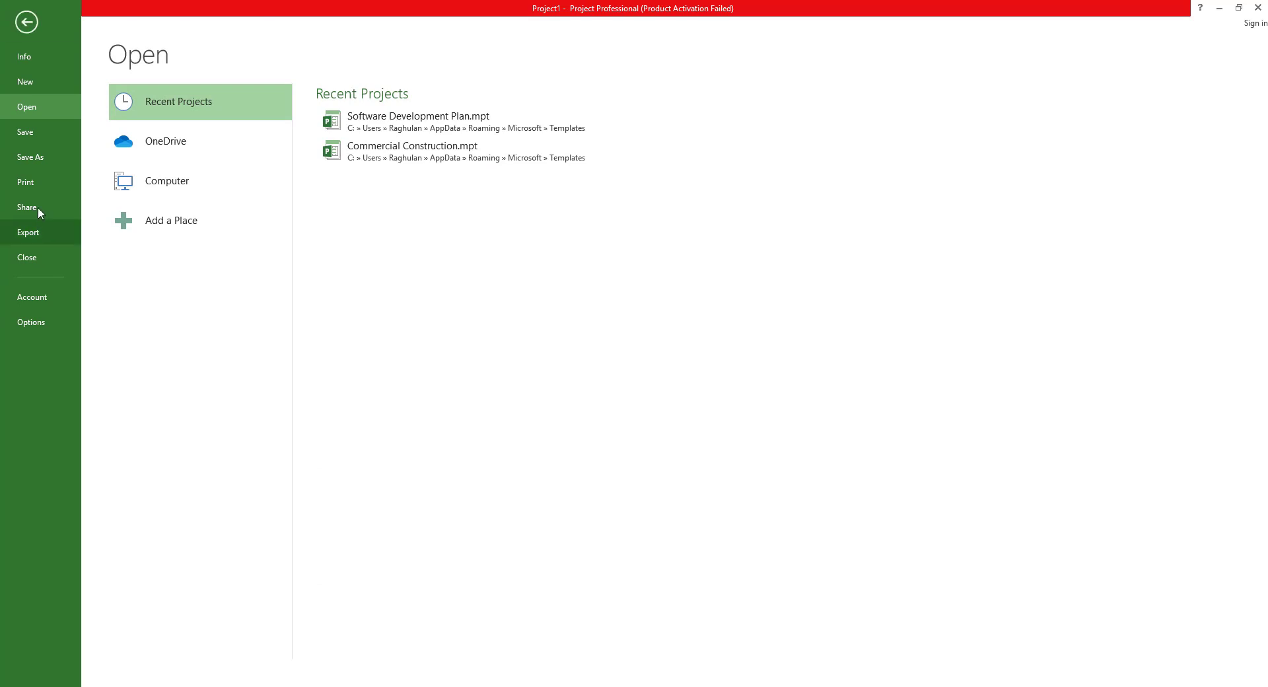
pyautogui.click(24, 31)
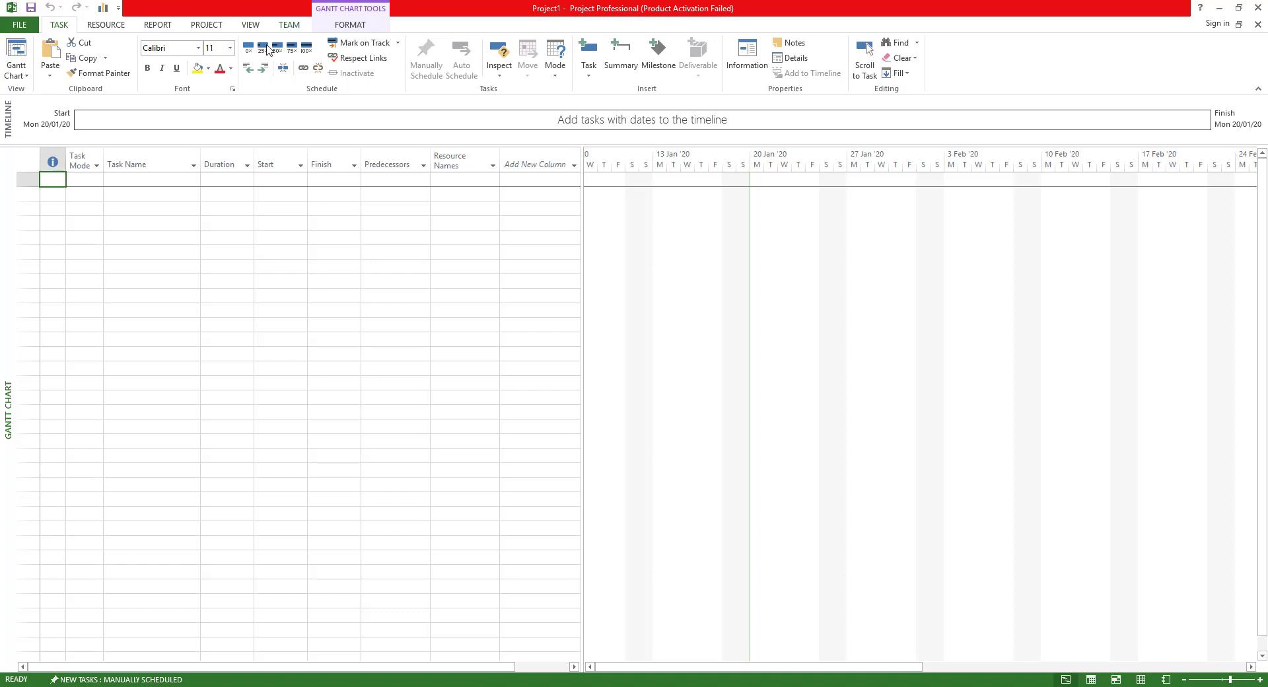
pyautogui.click(106, 27)
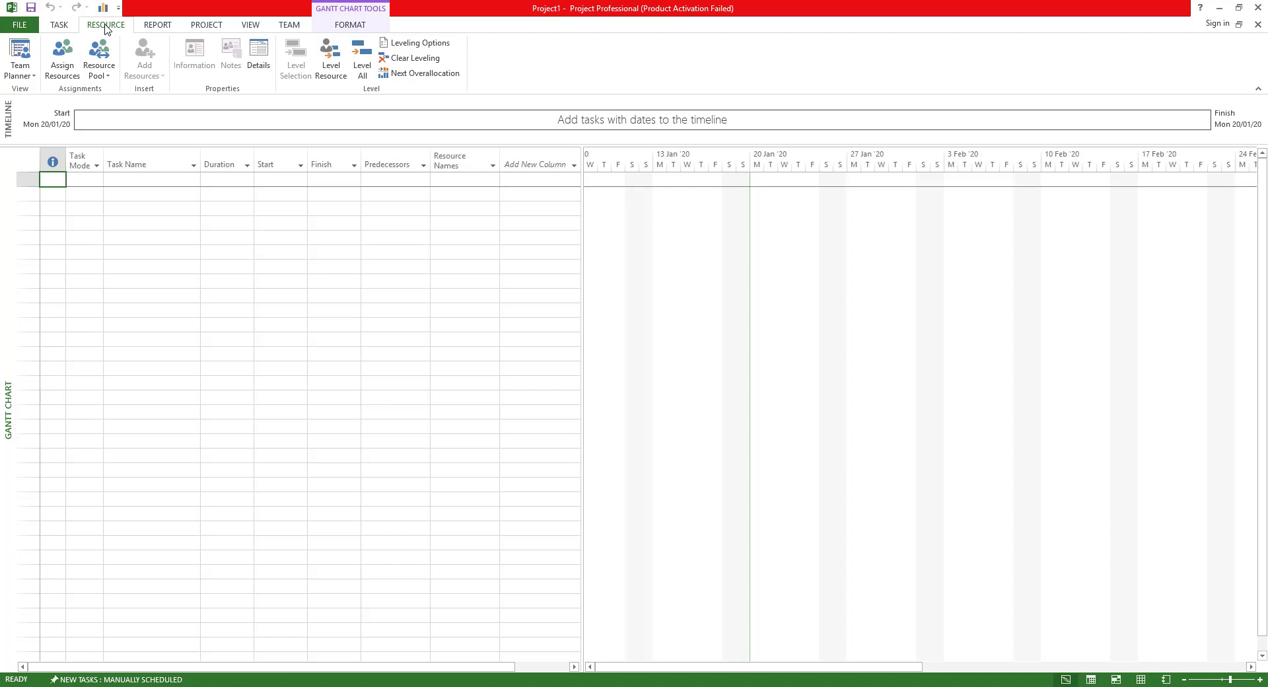
pyautogui.click(157, 25)
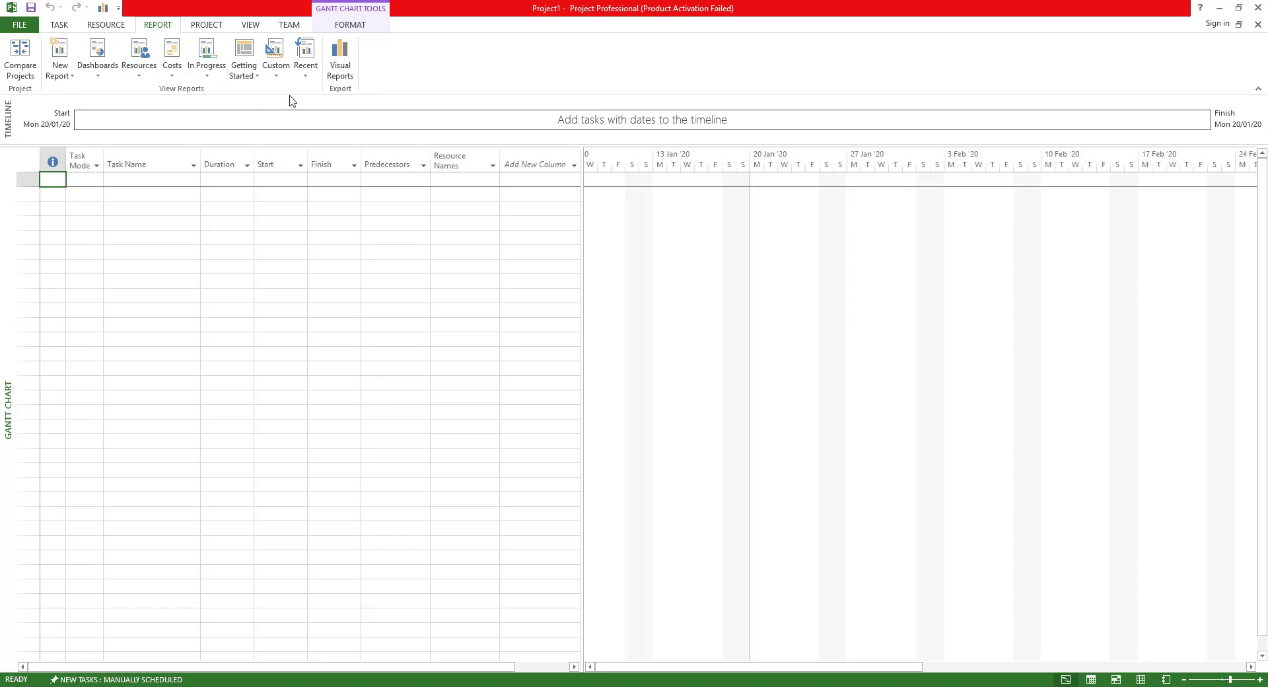
pyautogui.click(277, 72)
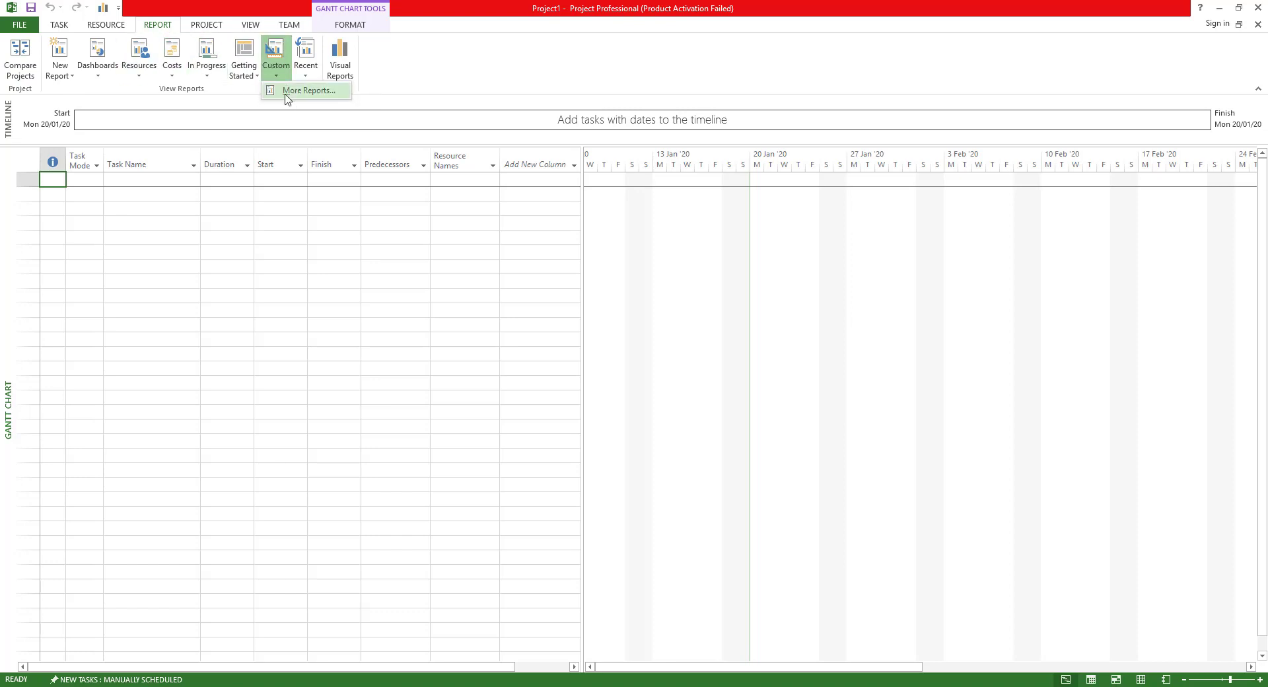
pyautogui.click(465, 77)
pyautogui.click(199, 26)
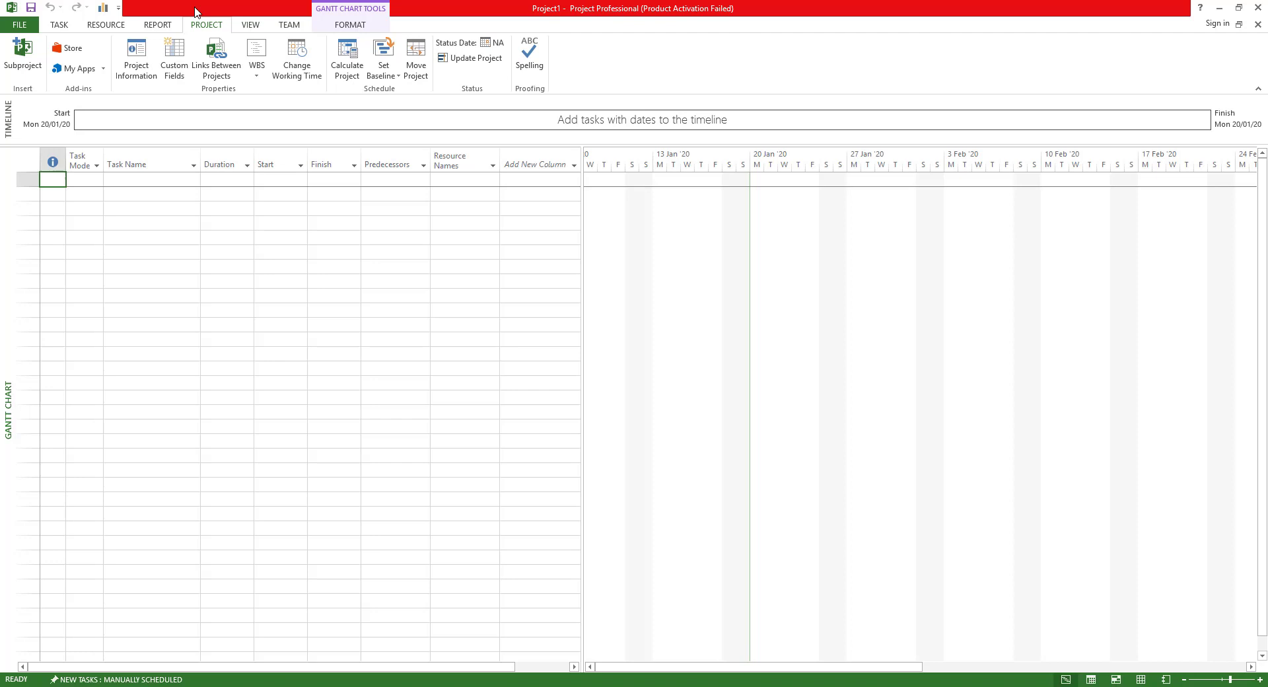
pyautogui.click(258, 26)
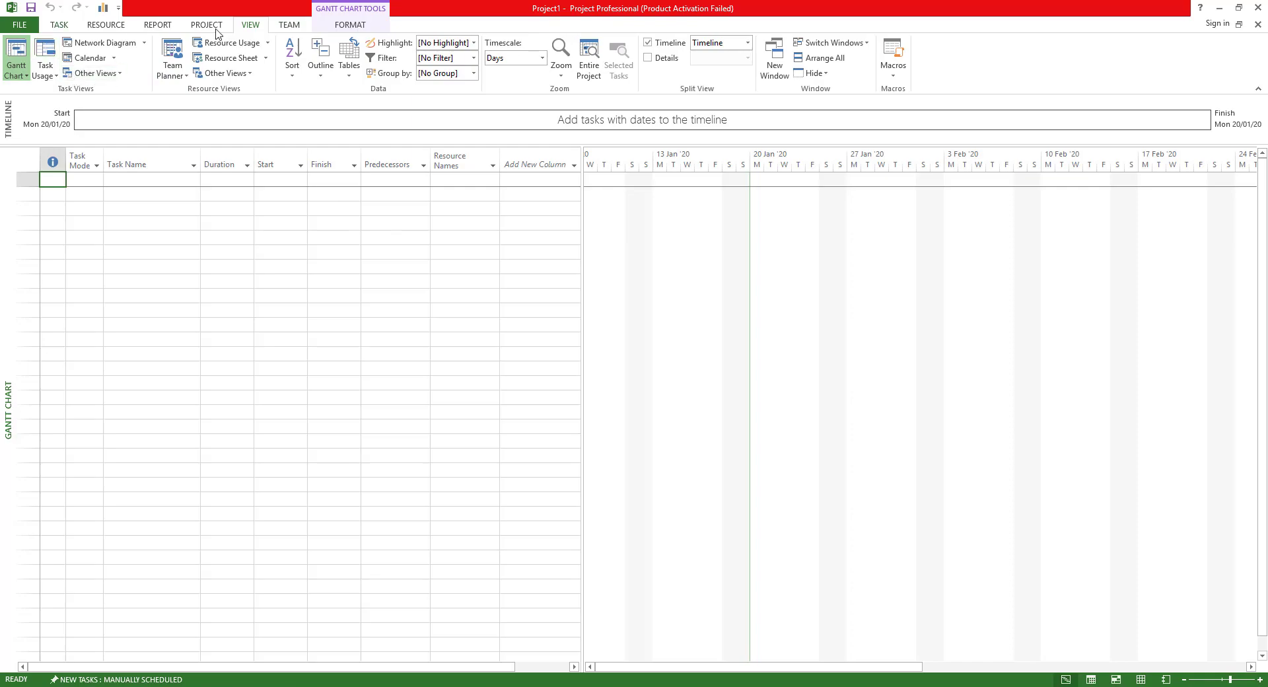
# Step: Open the Project Options and review the General settings for date format and user name
pyautogui.click(19, 24)
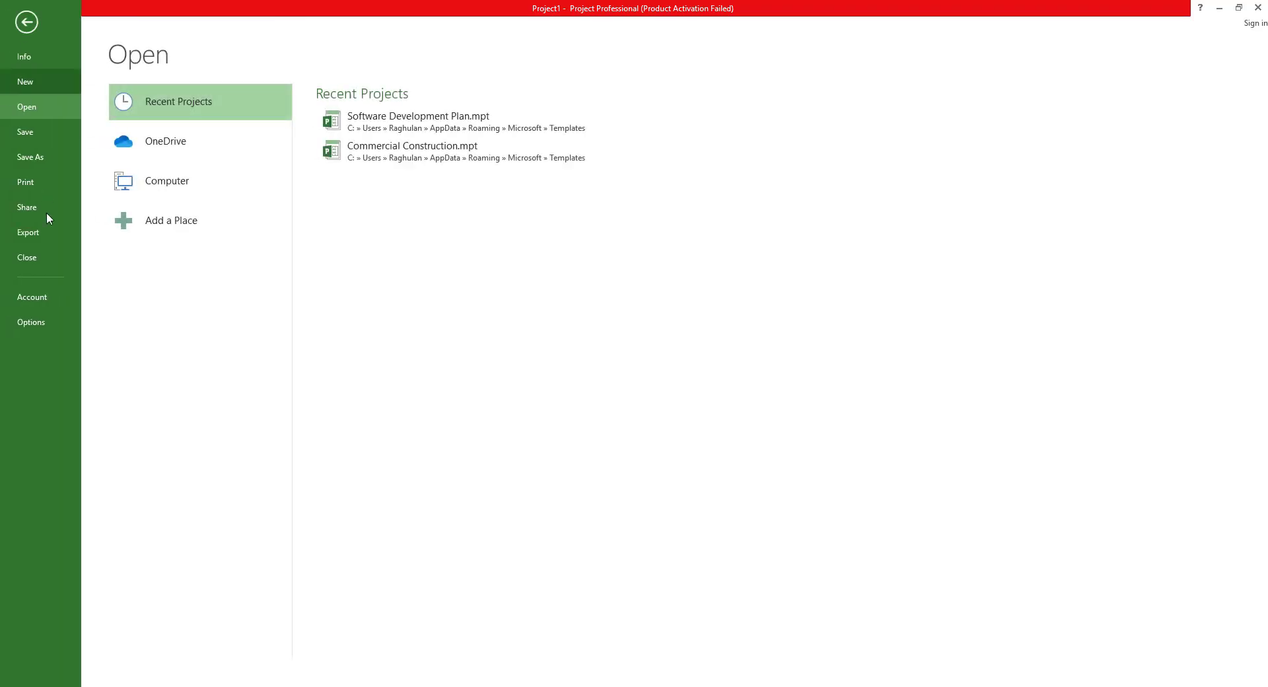
pyautogui.click(42, 324)
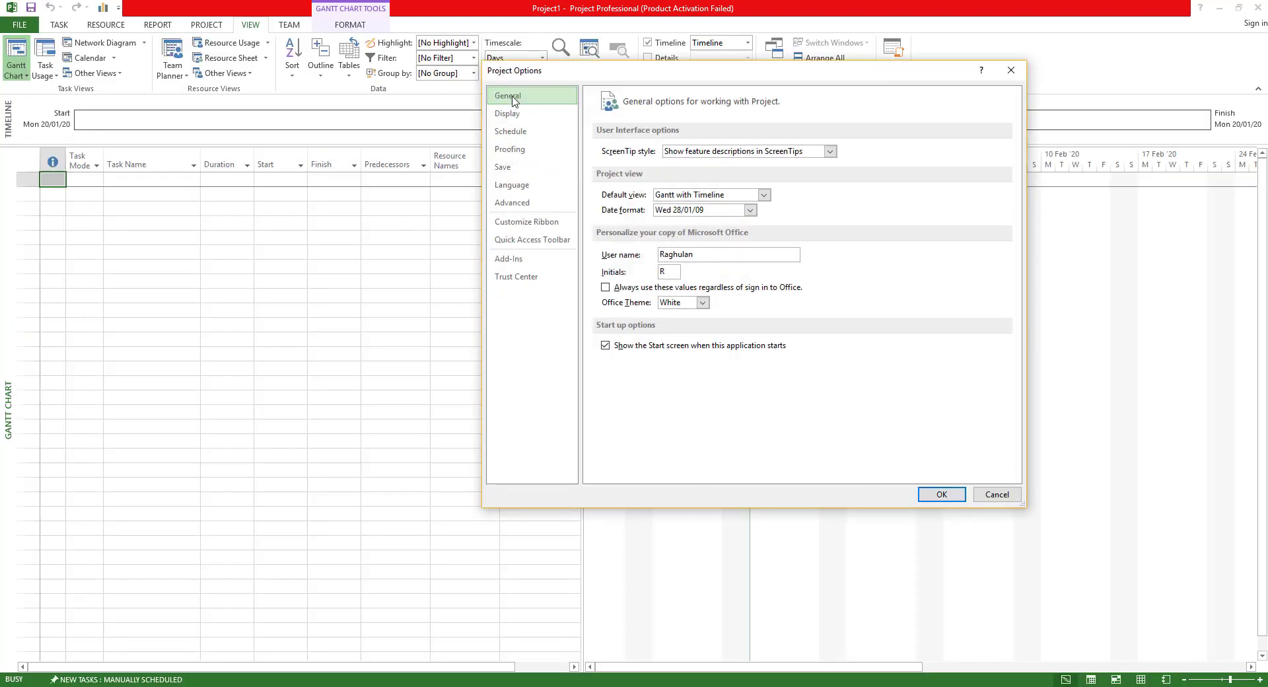
pyautogui.click(712, 213)
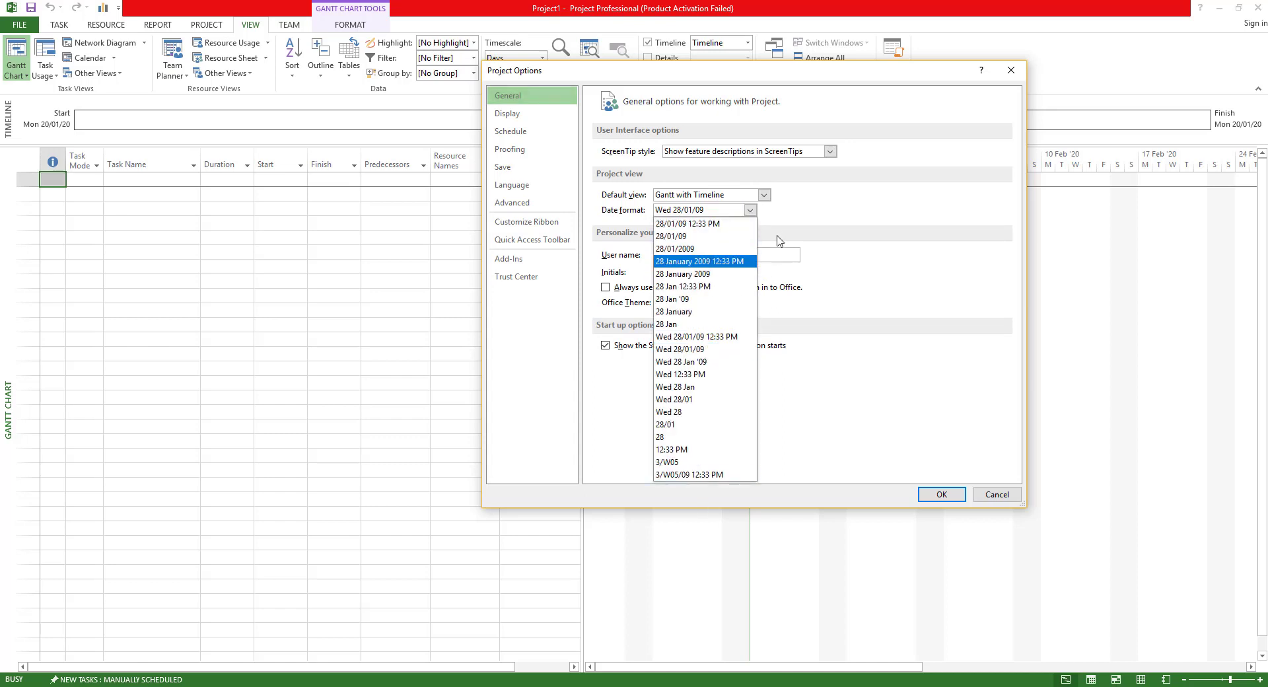
pyautogui.click(807, 209)
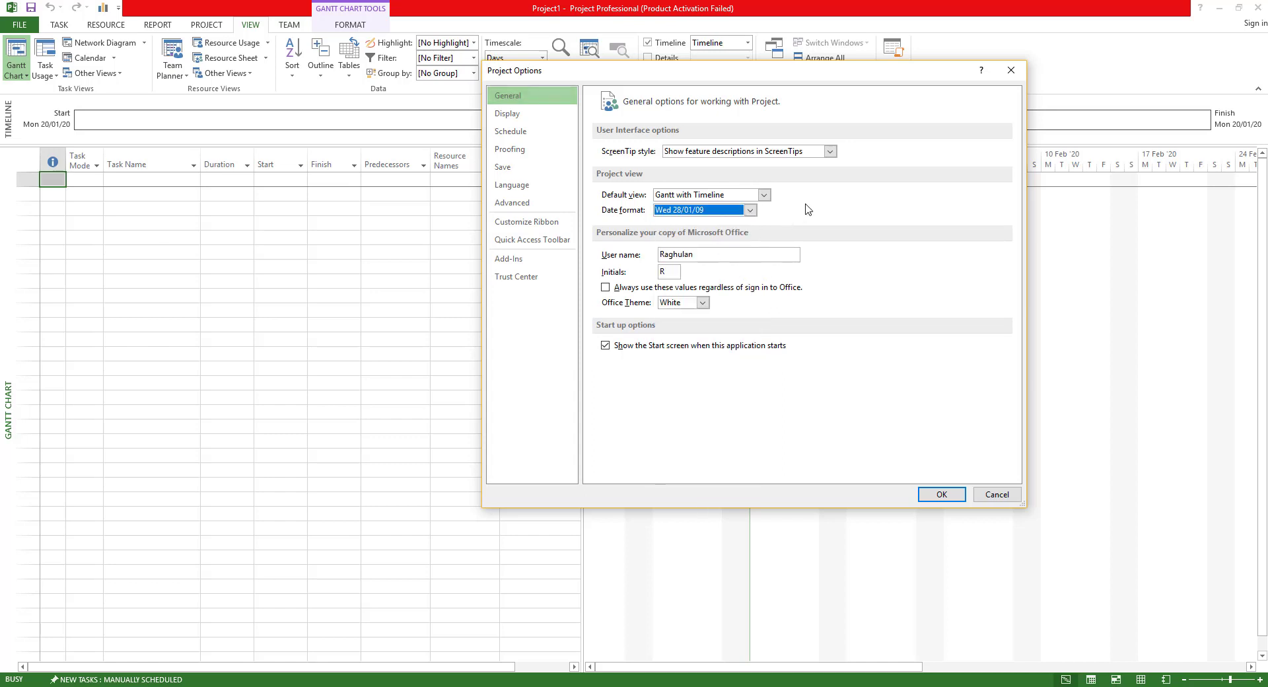
pyautogui.press('Tab')
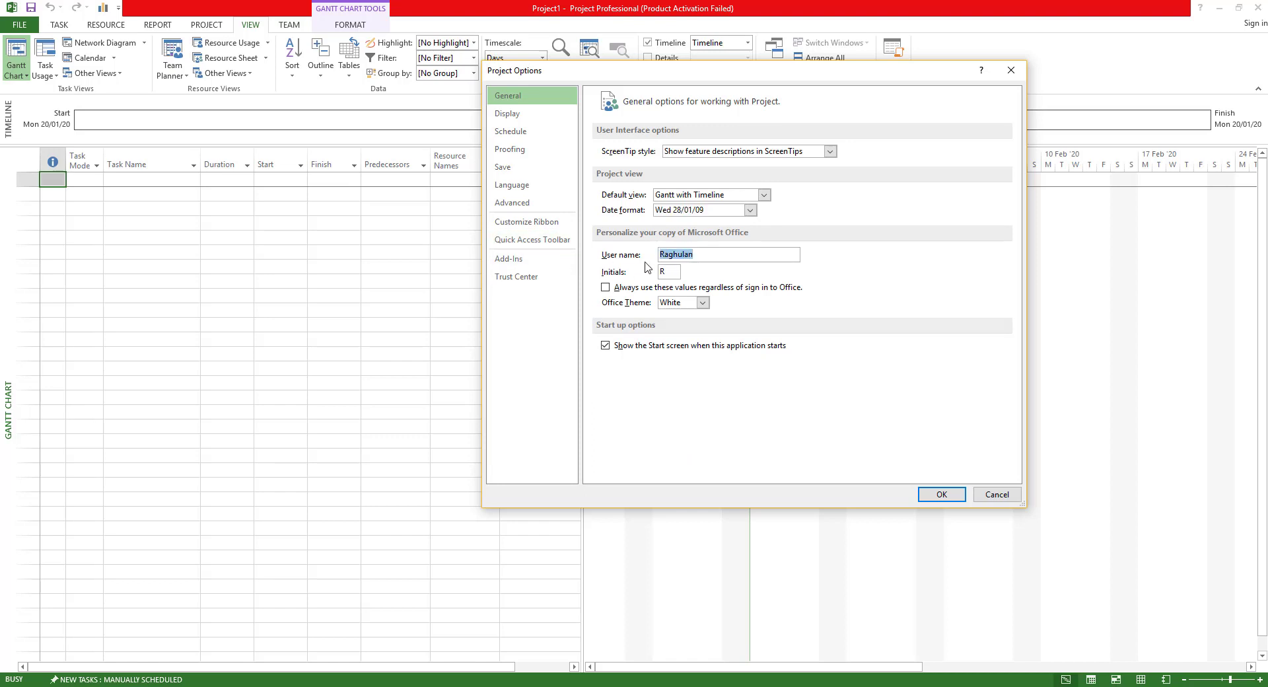
pyautogui.click(706, 257)
pyautogui.write('G')
# Step: In the Display options, choose $1 as the currency symbol placement and review the currency and calendar type choices
pyautogui.click(505, 114)
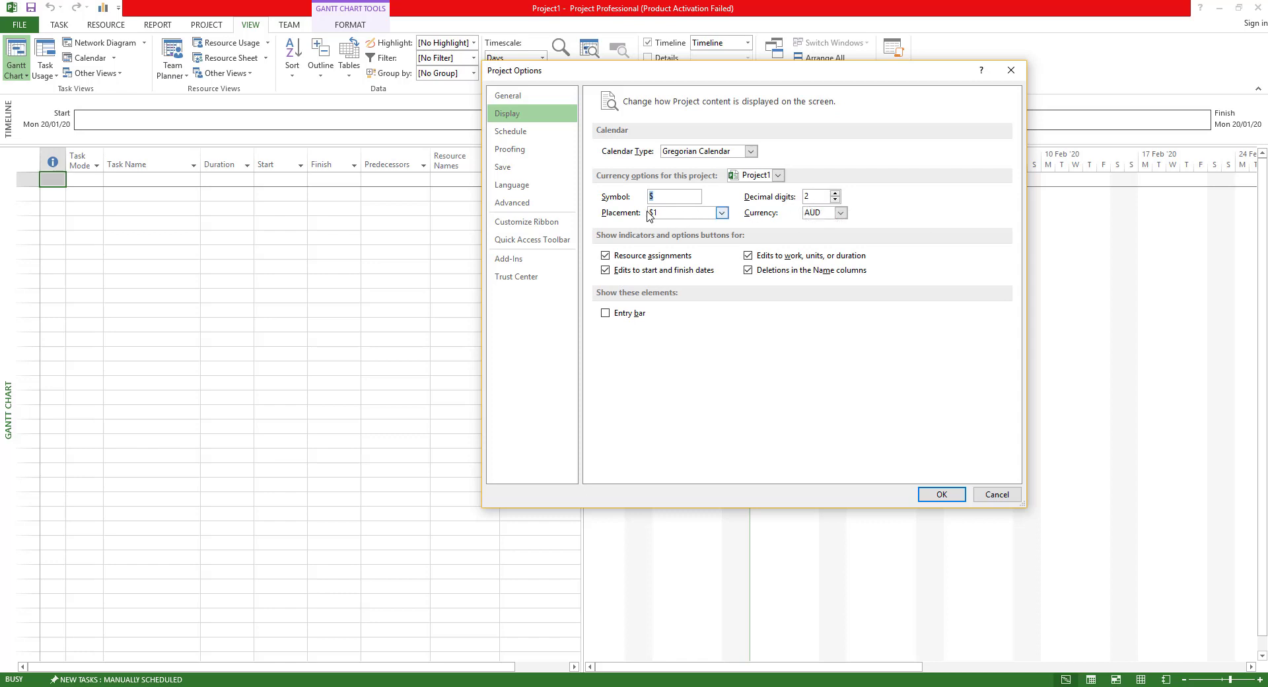
pyautogui.click(674, 216)
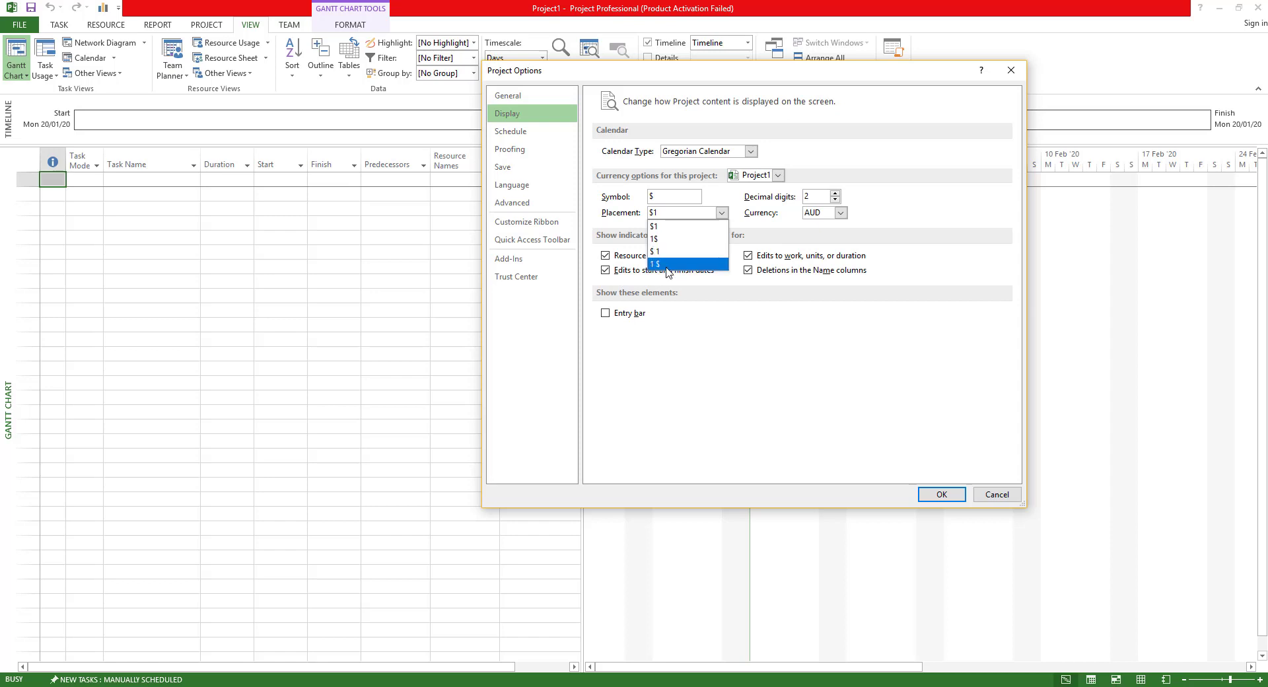
pyautogui.click(675, 227)
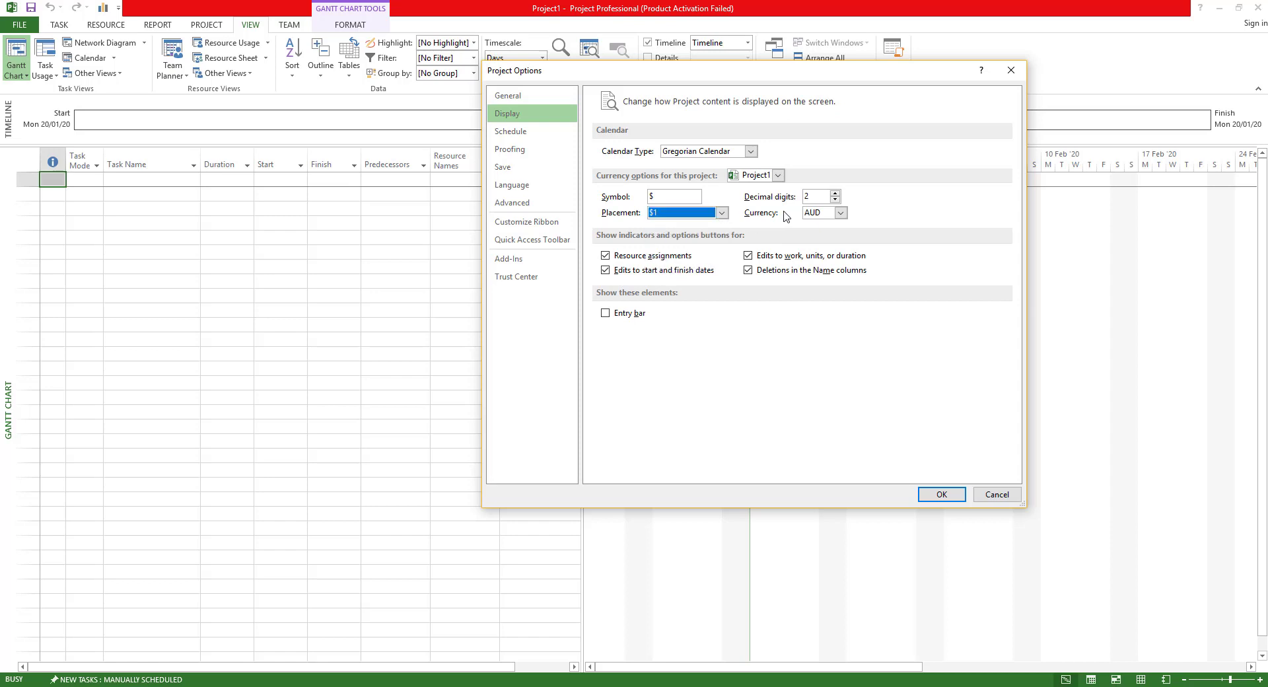
pyautogui.click(840, 212)
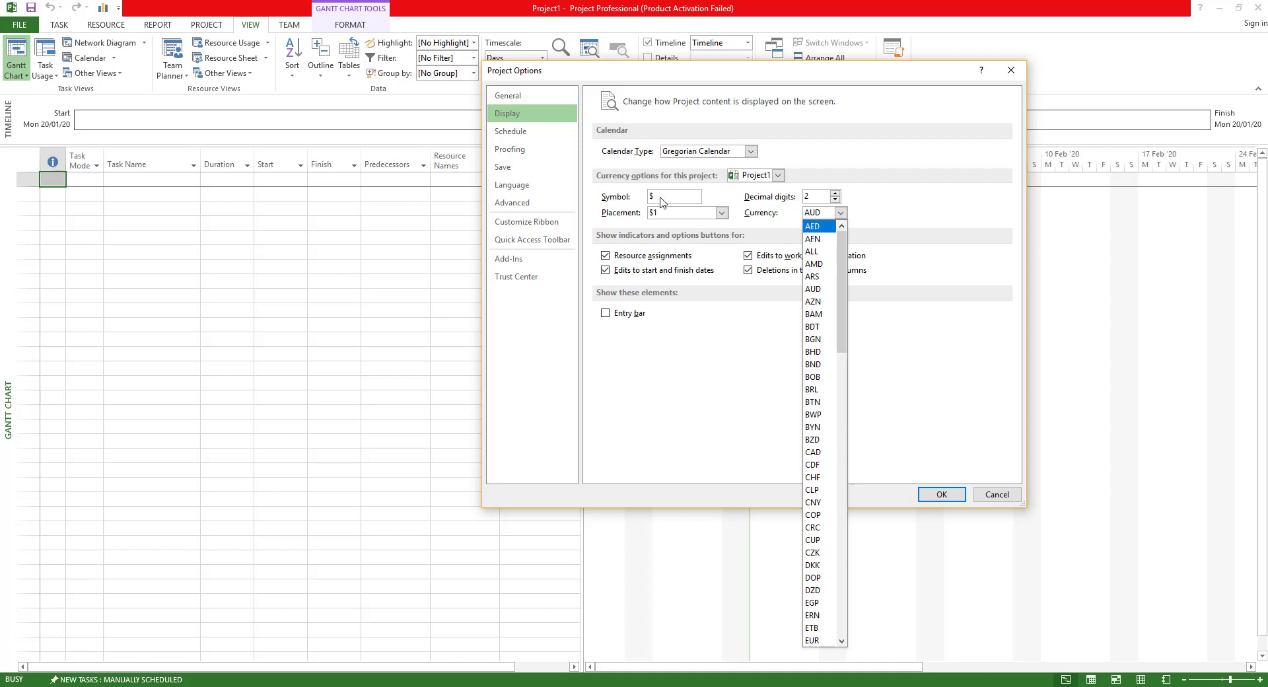
pyautogui.click(901, 217)
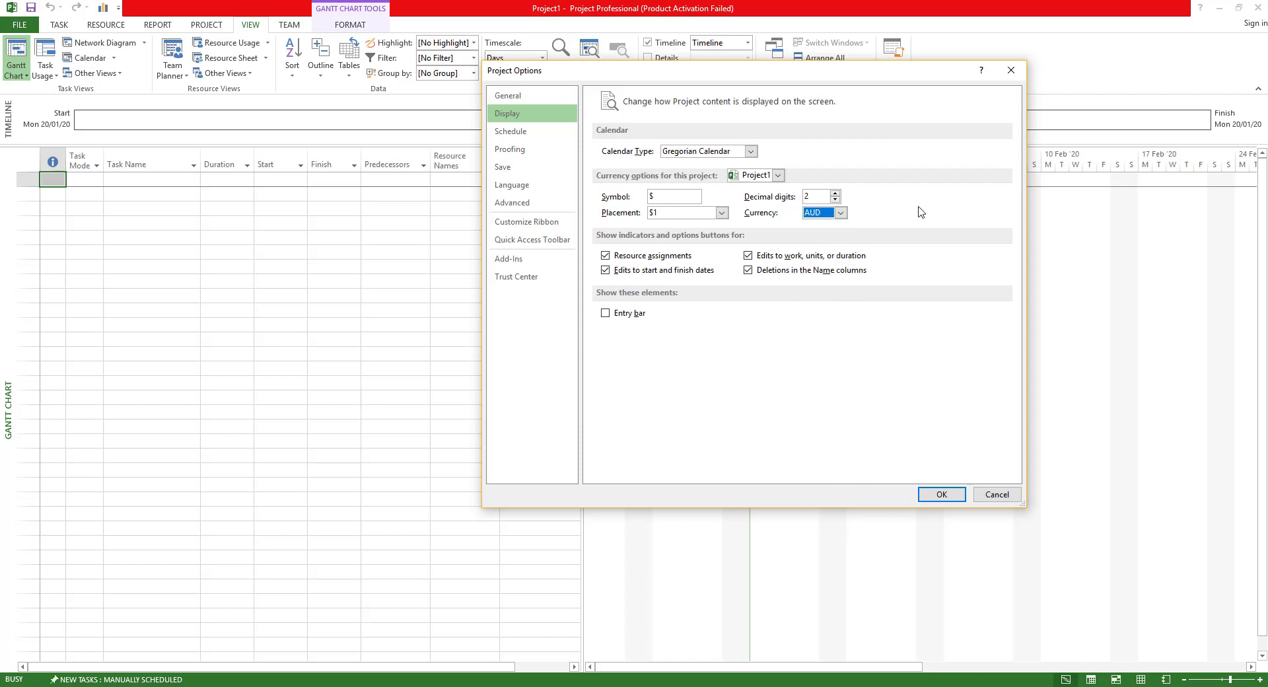
pyautogui.click(688, 156)
pyautogui.click(692, 163)
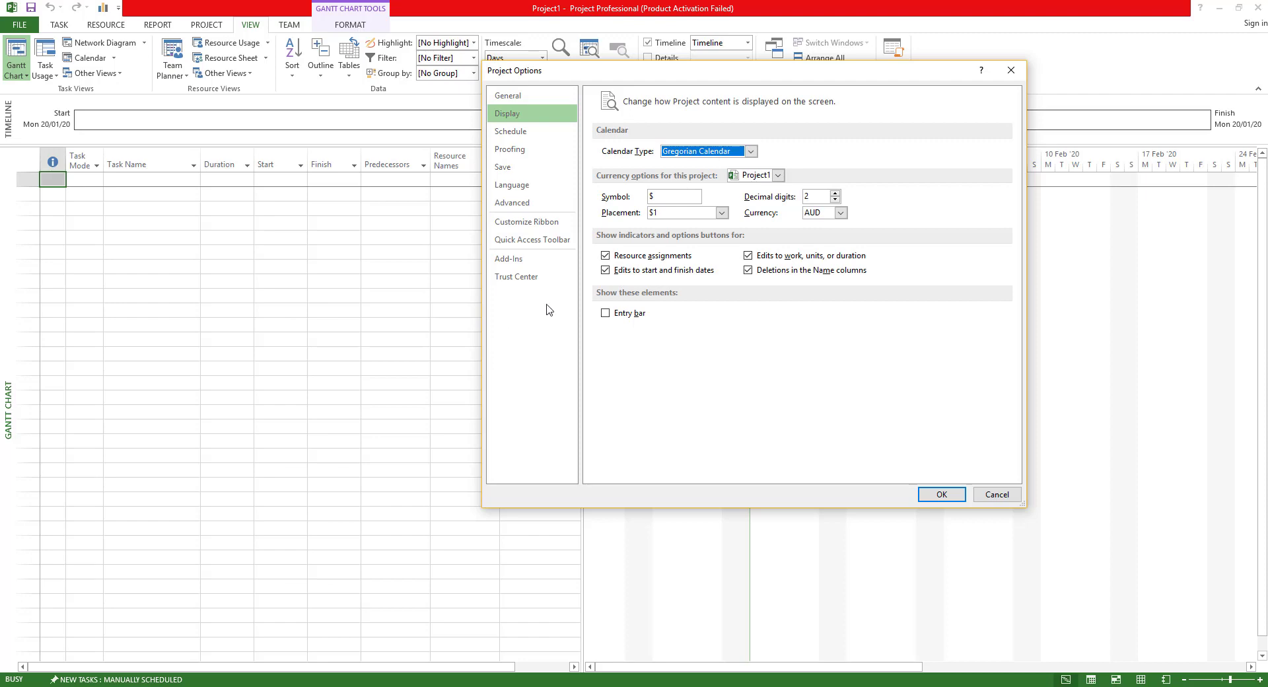
# Step: In the Schedule options, apply the calendar options to All New Projects and check the fiscal year start month choices
pyautogui.click(519, 135)
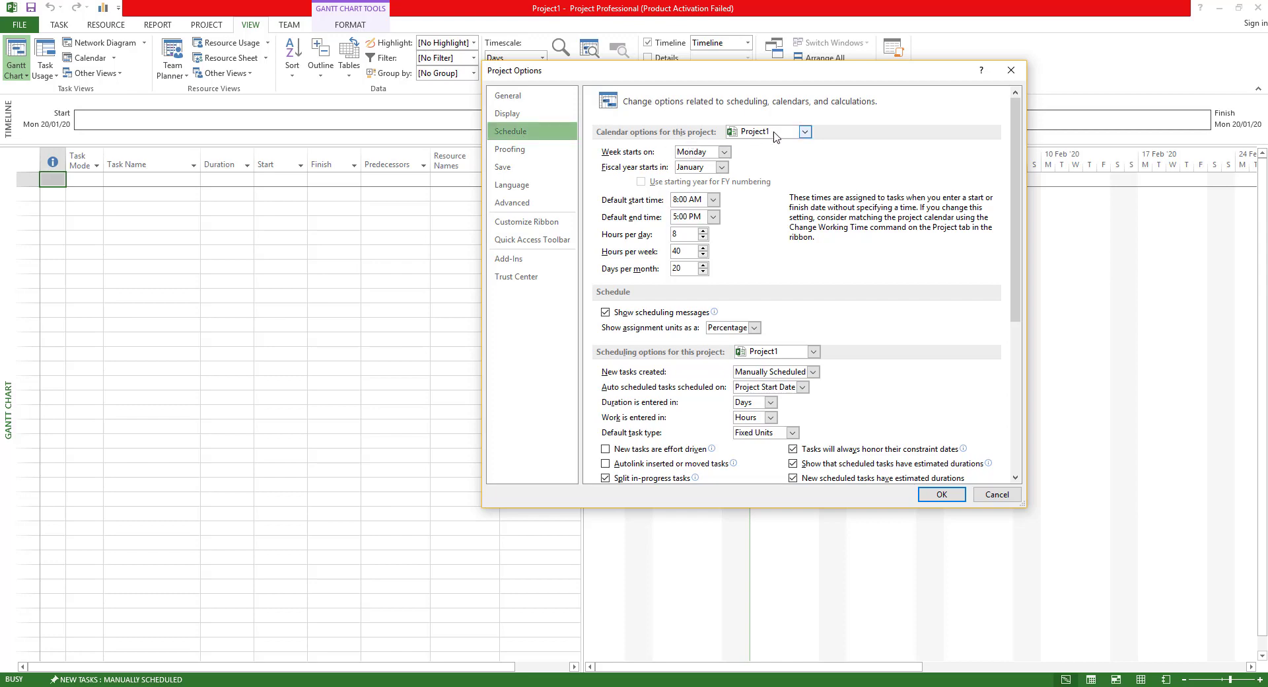
pyautogui.click(805, 132)
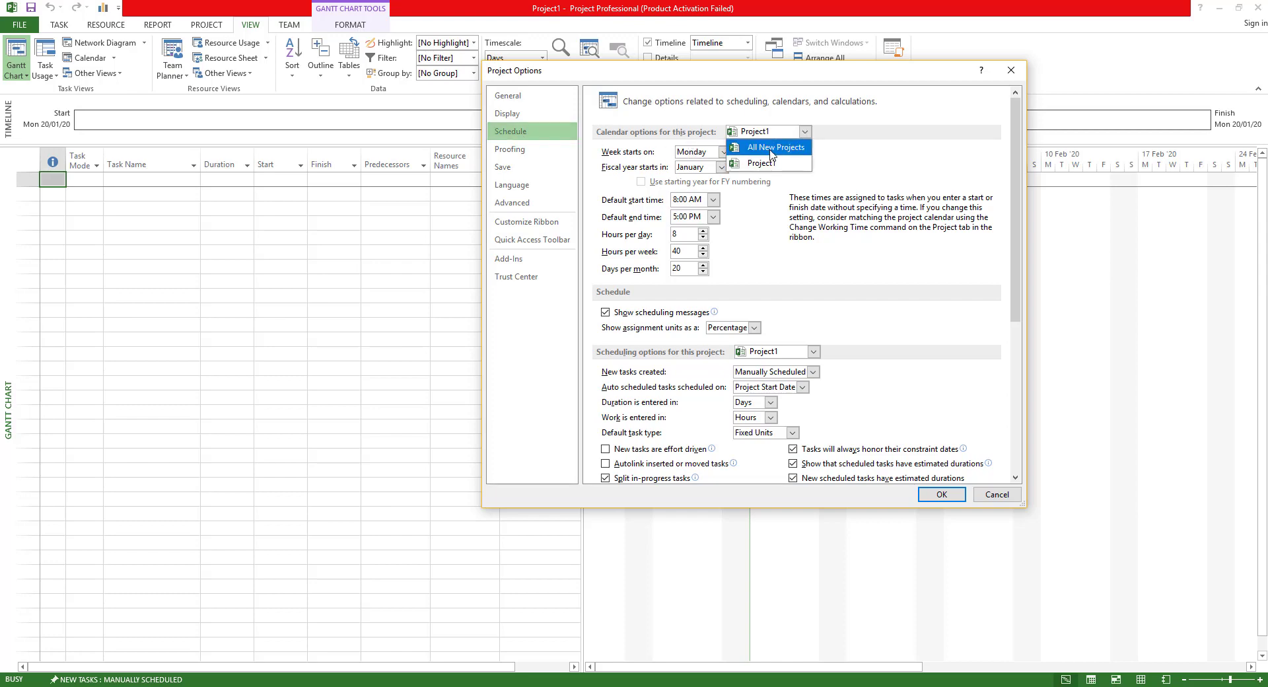
pyautogui.click(771, 147)
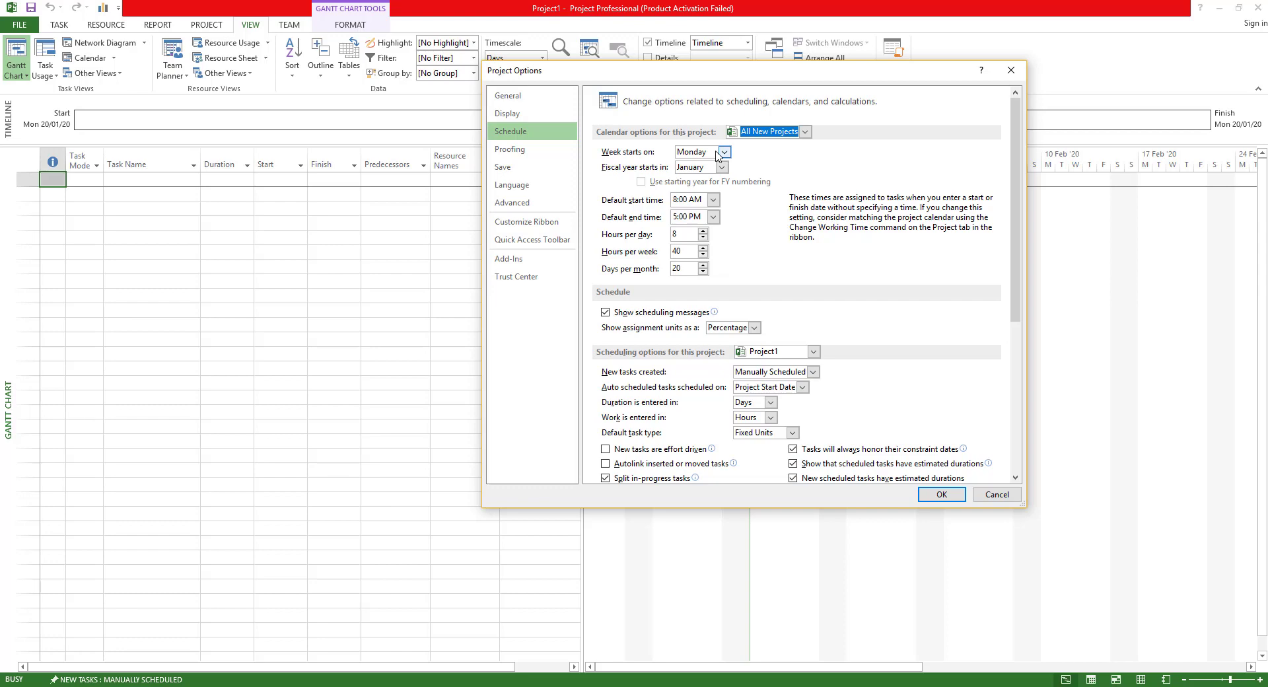
pyautogui.click(710, 169)
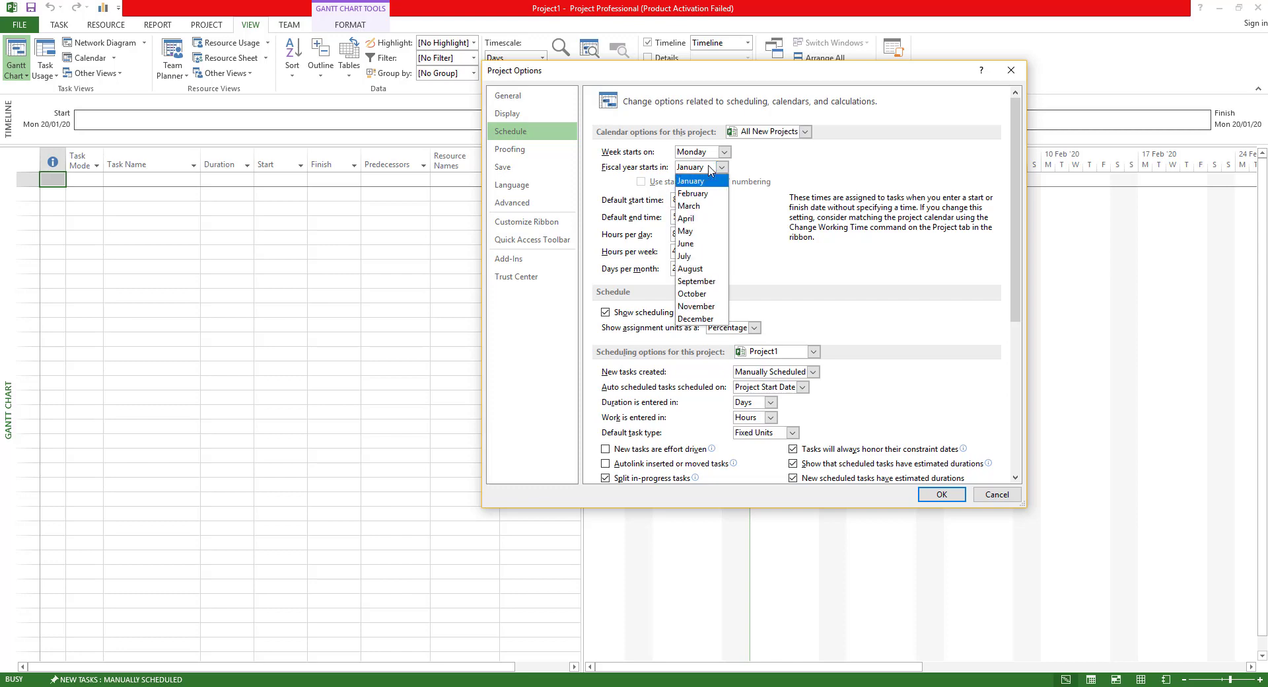
pyautogui.click(831, 172)
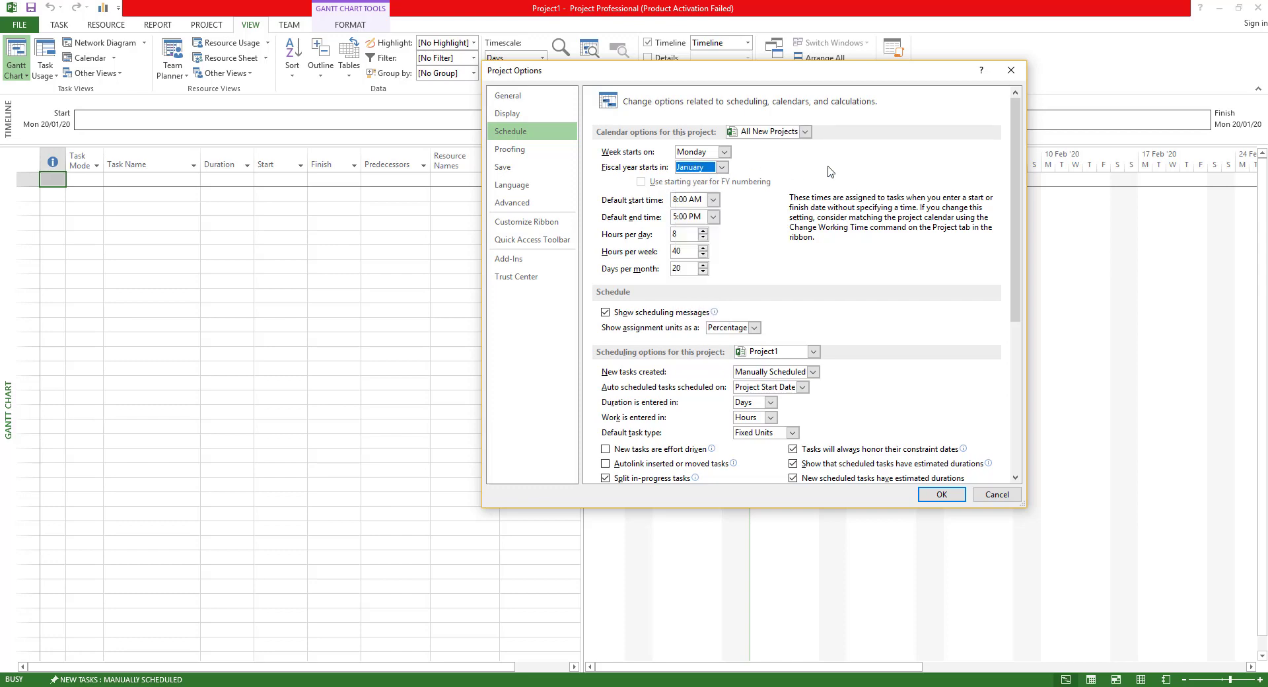
# Step: Review the default start time, default end time, hours per week and days per month in the calendar options
pyautogui.click(686, 201)
pyautogui.click(674, 217)
pyautogui.press('Tab')
pyautogui.hotkey('shift', 'Tab')
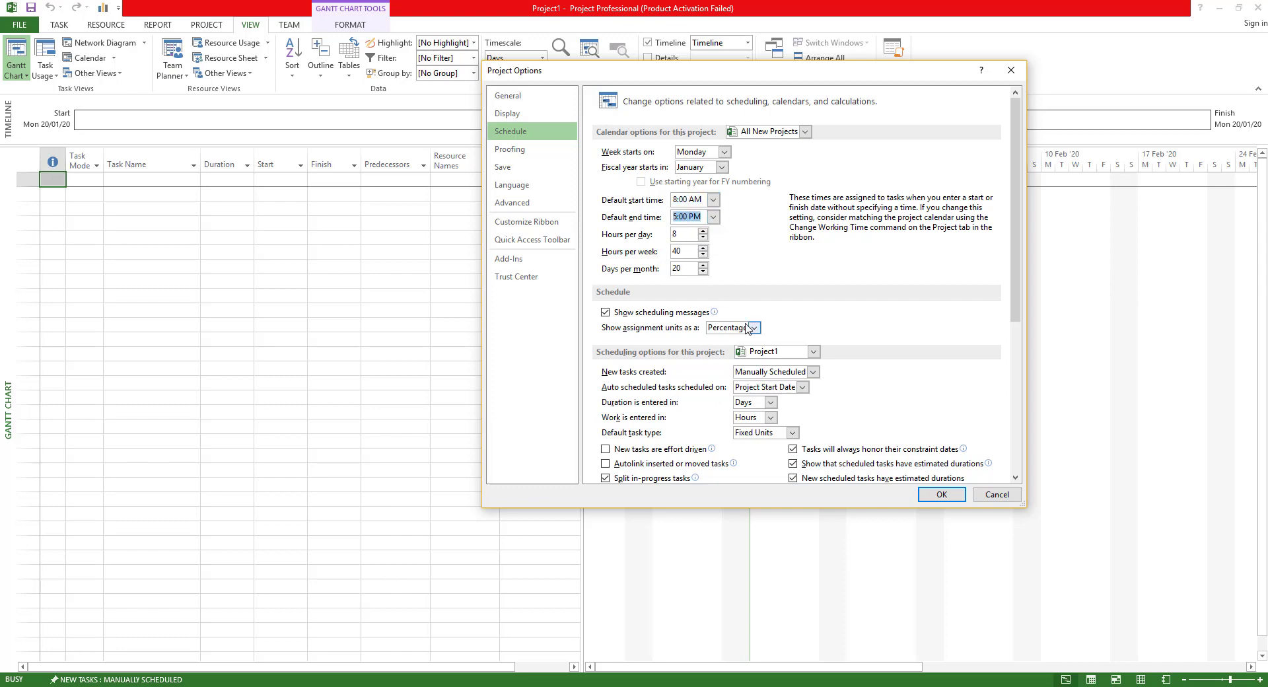
pyautogui.click(680, 252)
pyautogui.press('Tab')
# Step: Choose Percentage as the format for showing assignment units
pyautogui.click(754, 327)
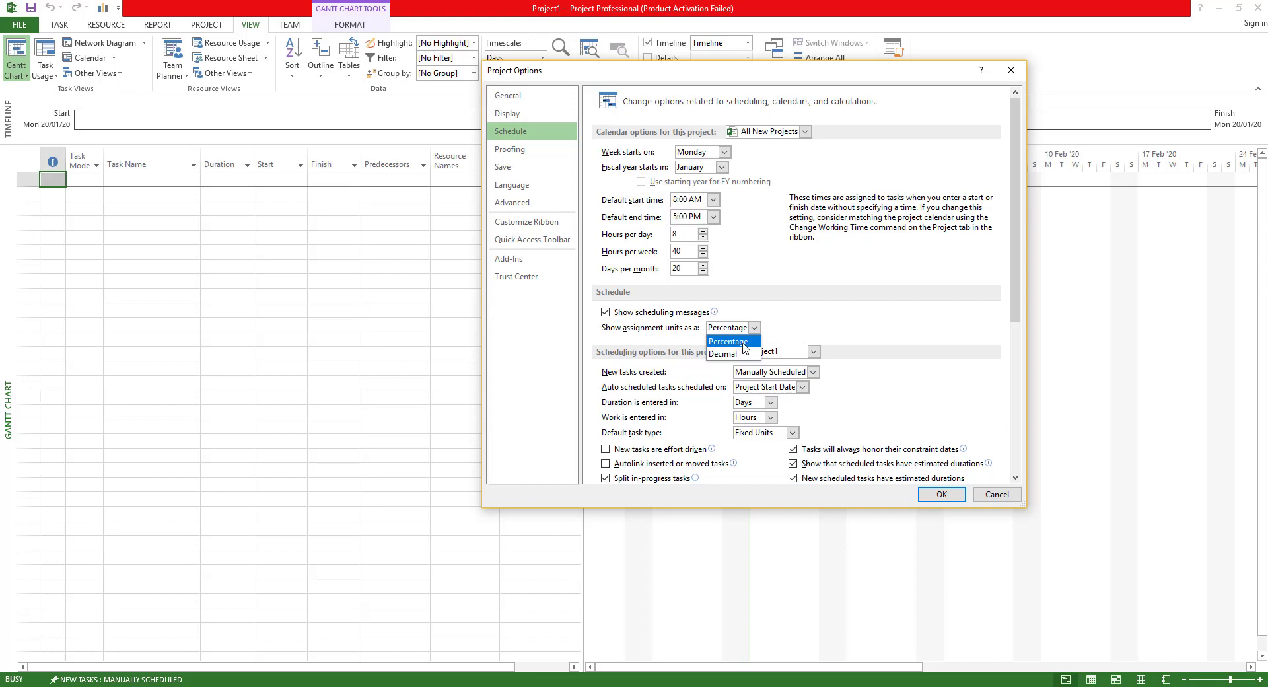
pyautogui.click(746, 342)
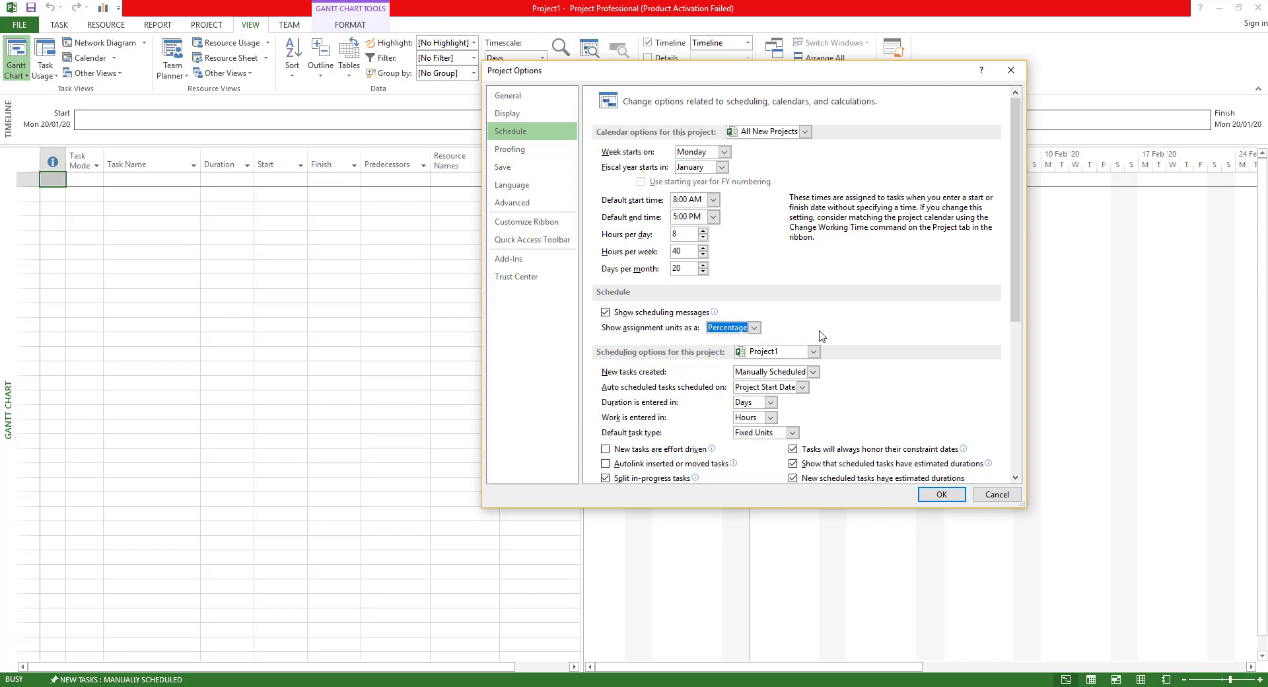
pyautogui.click(754, 328)
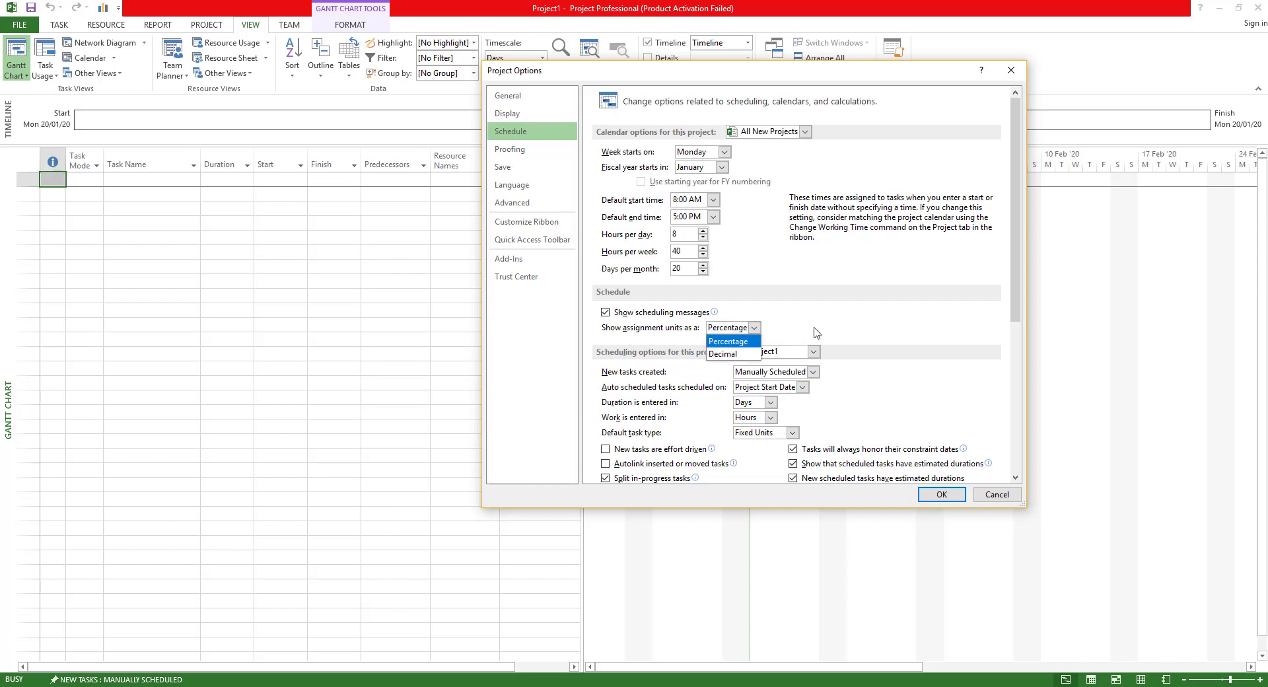
pyautogui.click(857, 323)
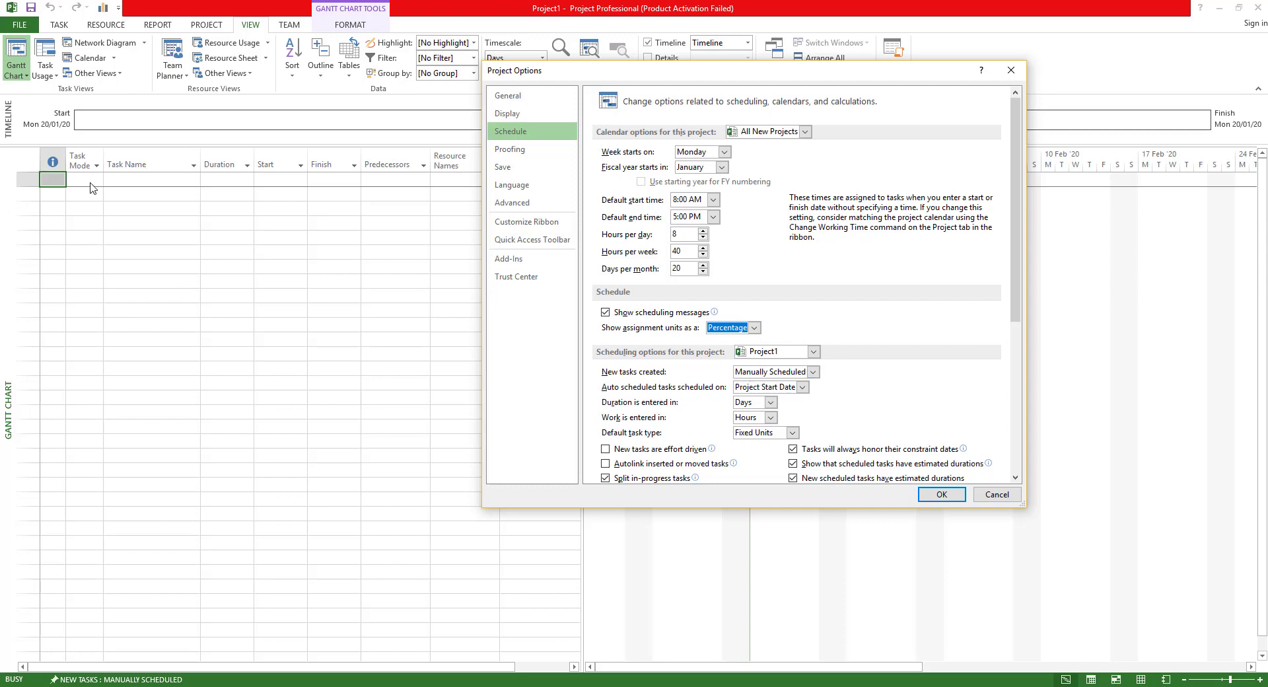
# Step: Choose Manually Scheduled for new tasks and check the date choices for auto scheduled tasks
pyautogui.click(767, 373)
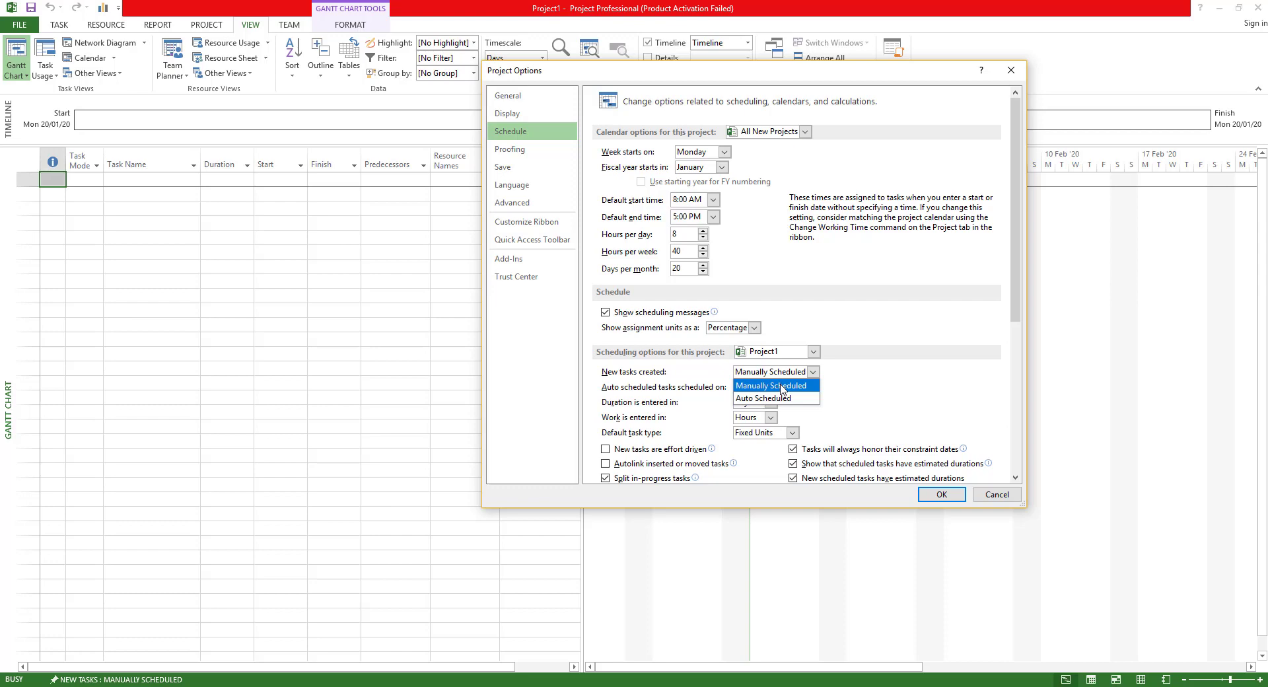
pyautogui.click(782, 387)
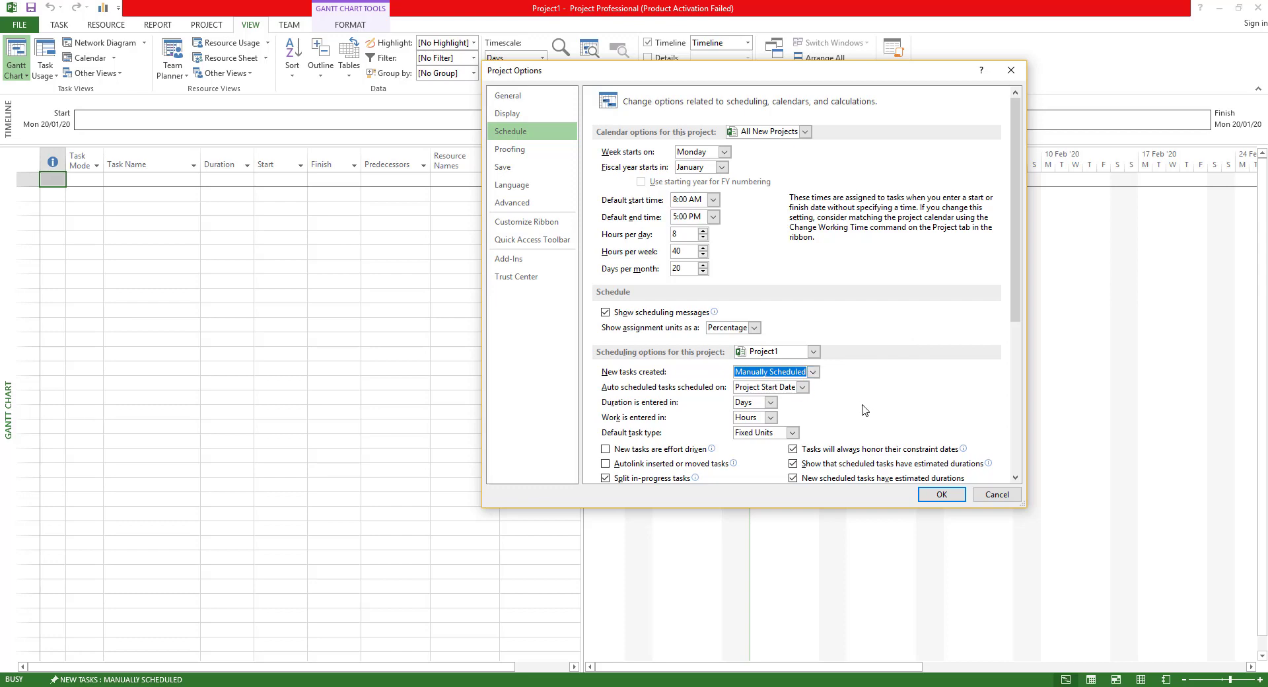
pyautogui.click(786, 389)
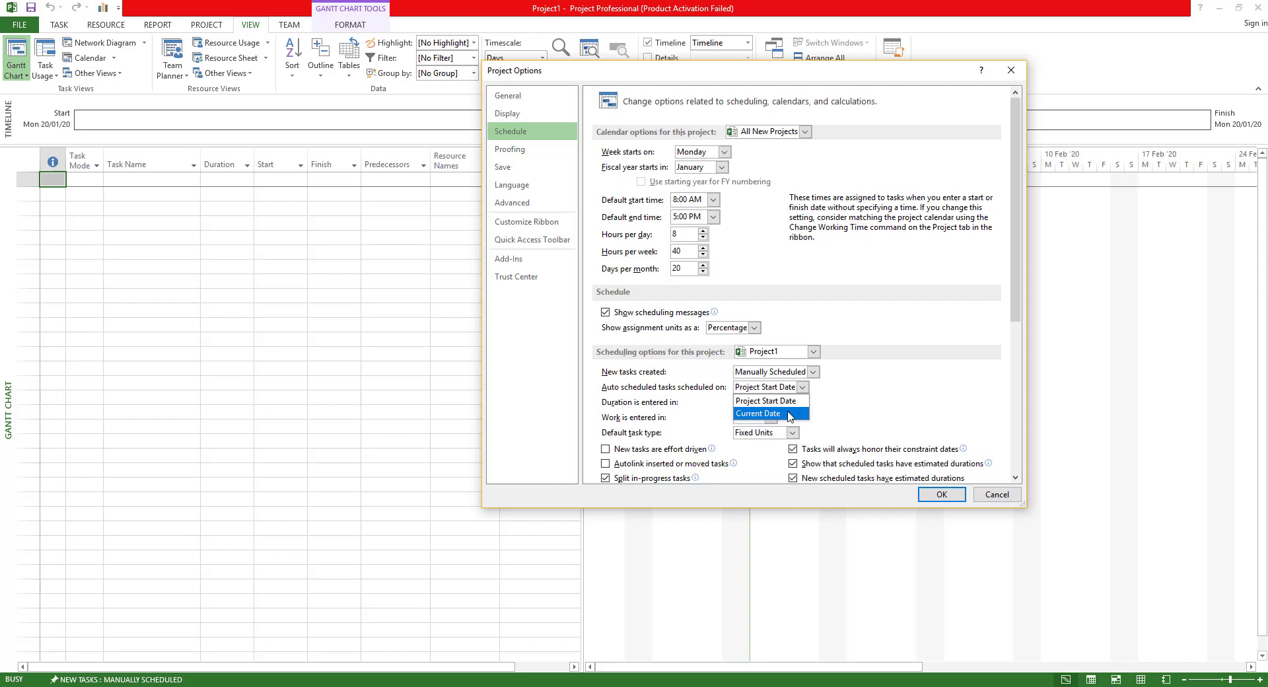
pyautogui.click(905, 371)
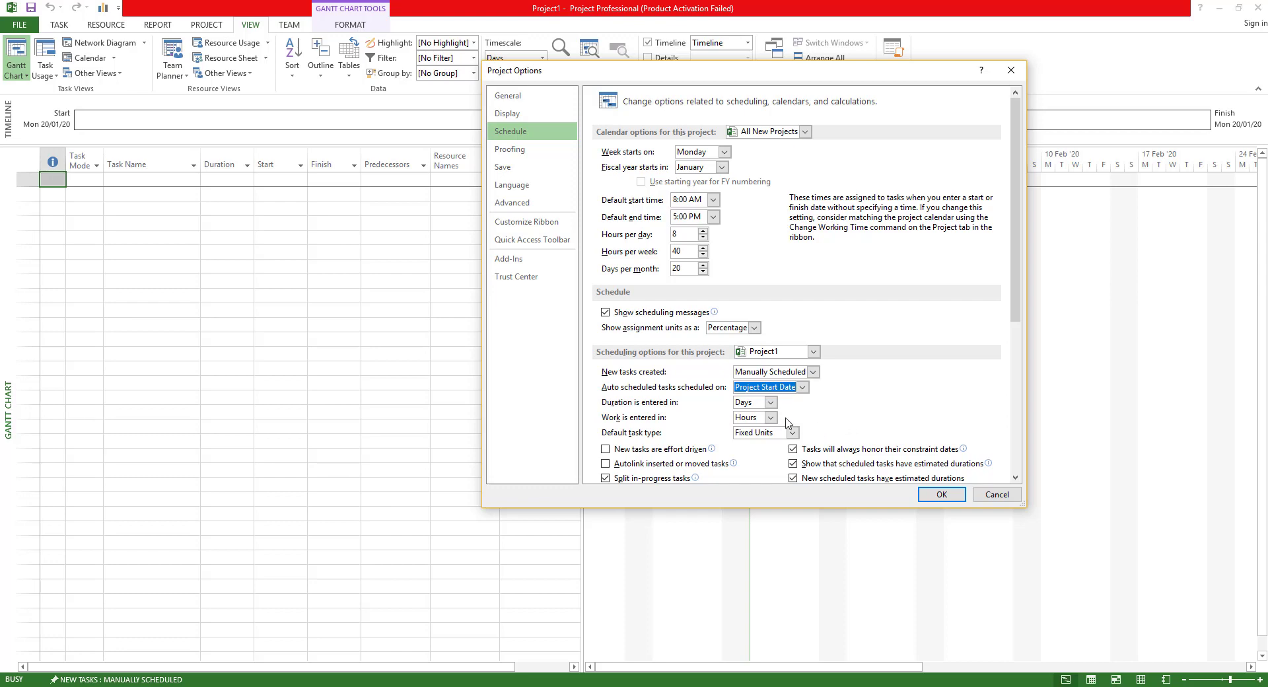
# Step: Check the choices for the auto scheduled task date and for the units in which duration and work are entered
pyautogui.click(803, 387)
pyautogui.click(803, 387)
pyautogui.click(771, 402)
pyautogui.click(771, 402)
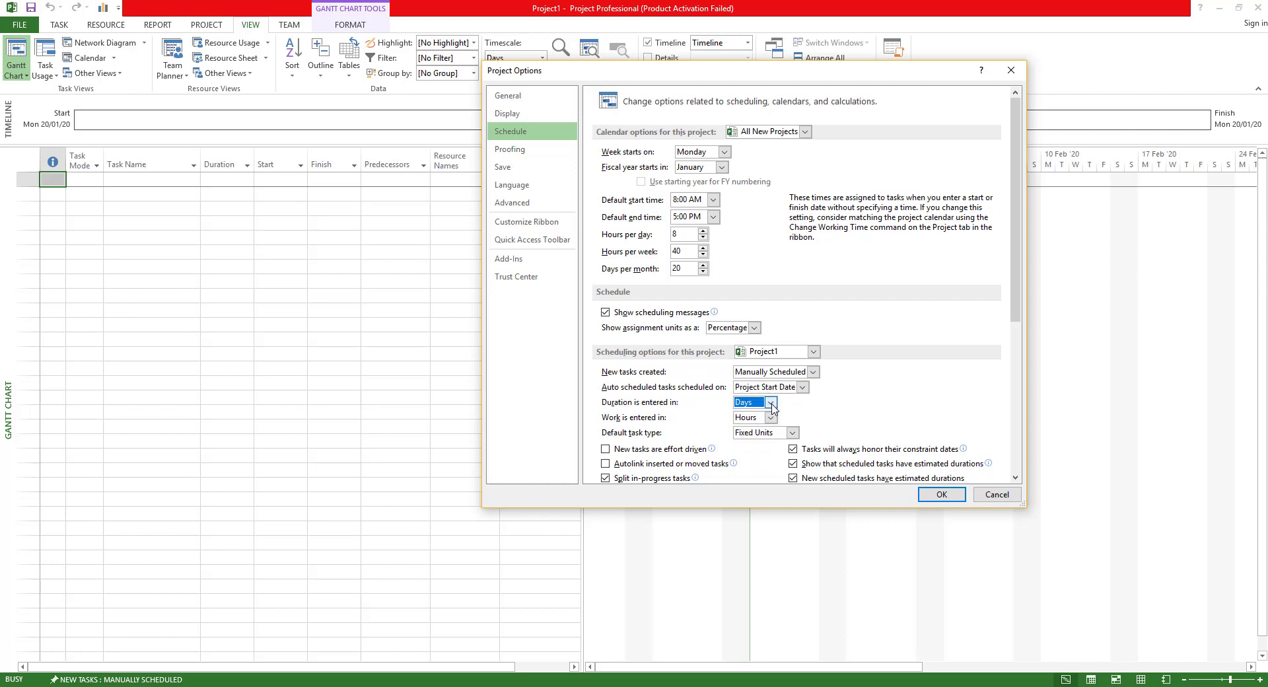
pyautogui.click(771, 417)
pyautogui.click(771, 417)
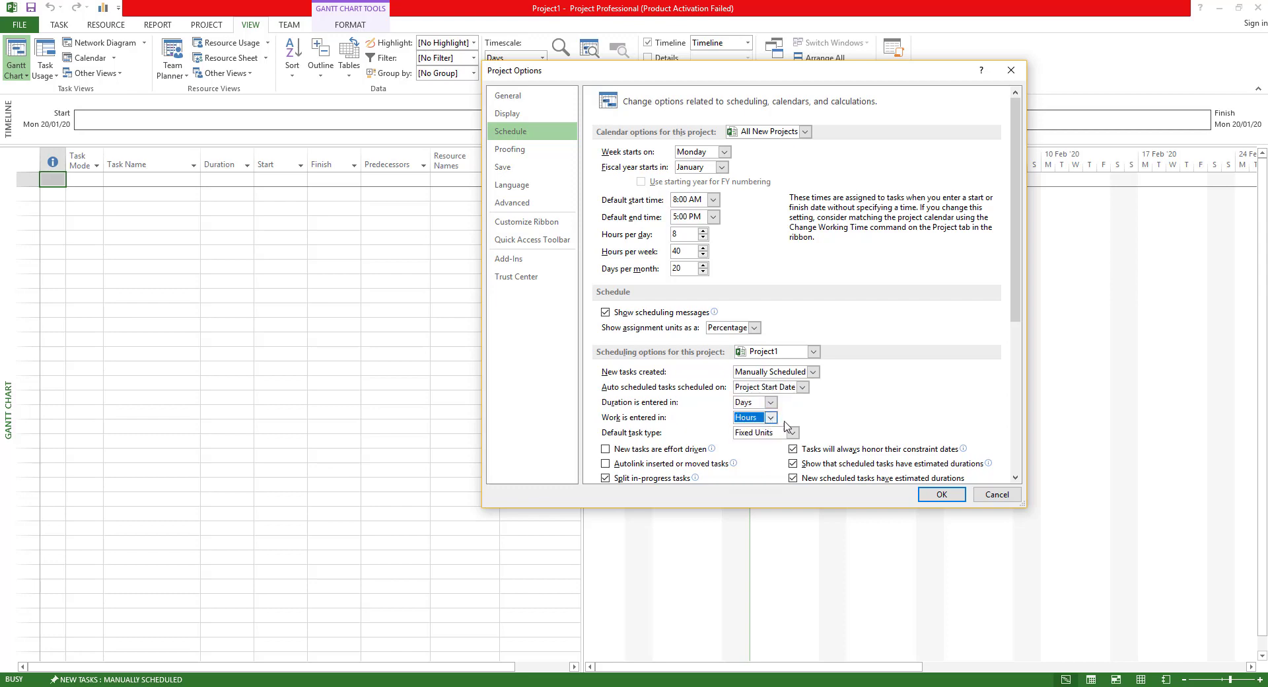
# Step: Check the default task type choices, keep Fixed Units, and accept the project options
pyautogui.click(792, 433)
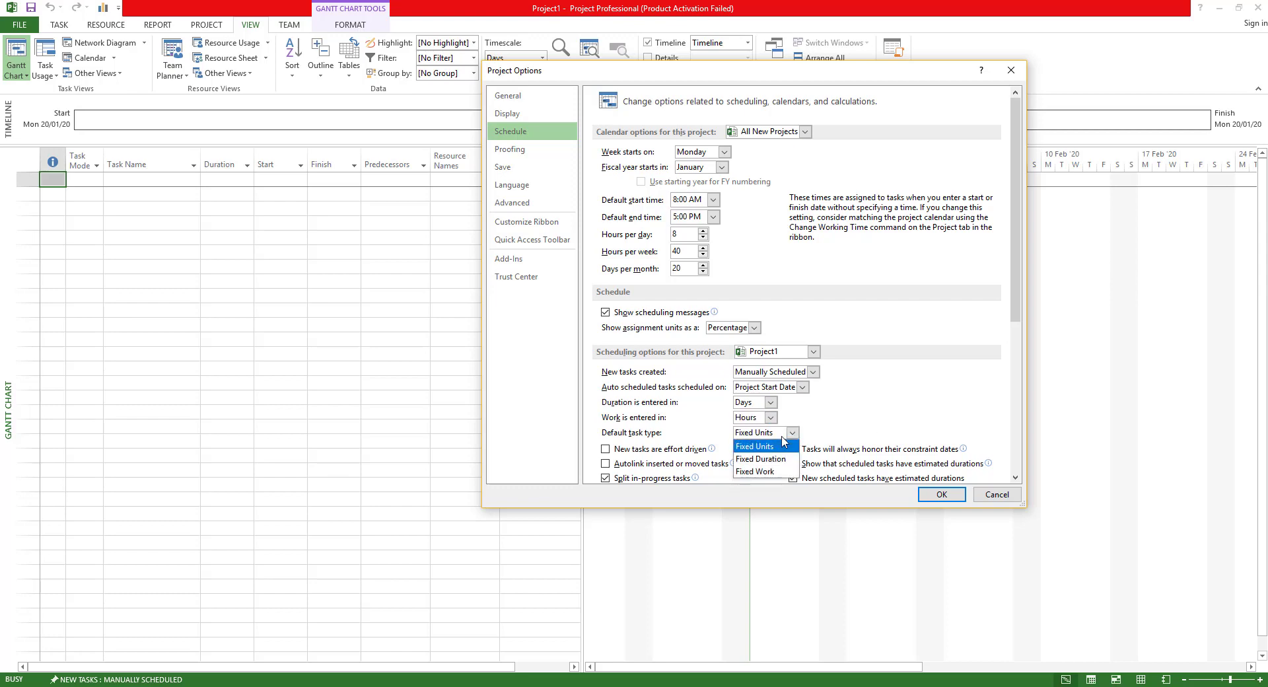
pyautogui.click(864, 420)
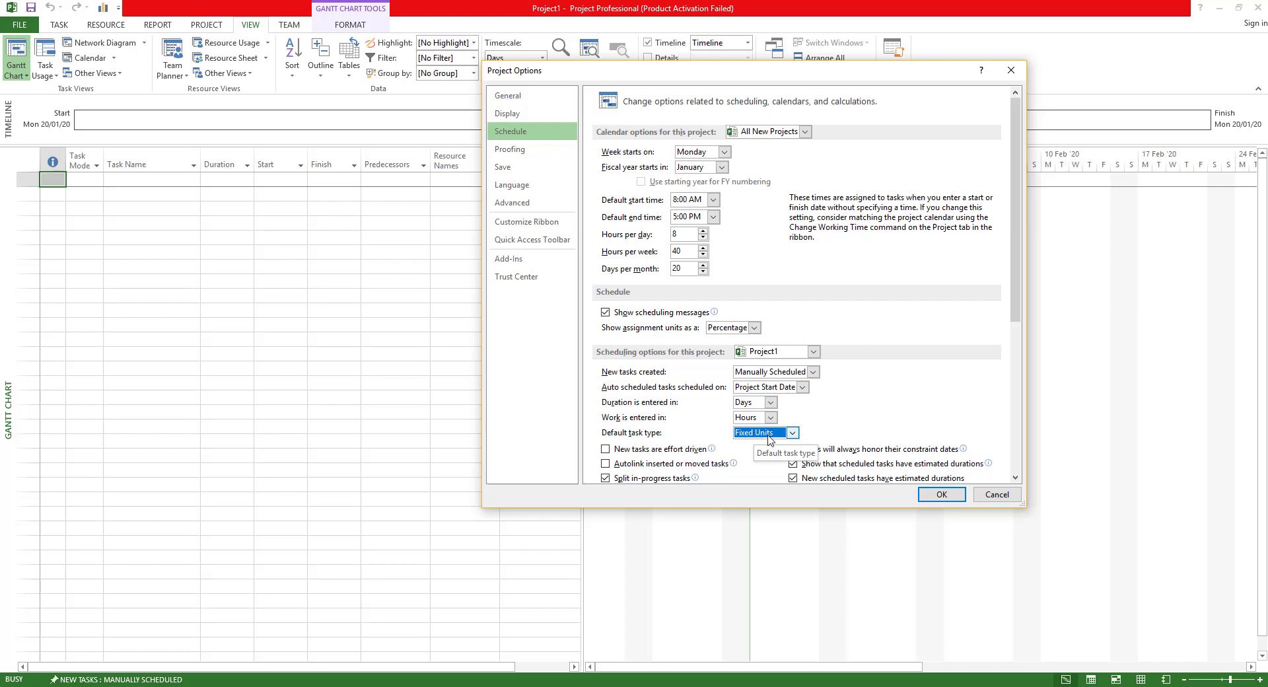
pyautogui.click(949, 497)
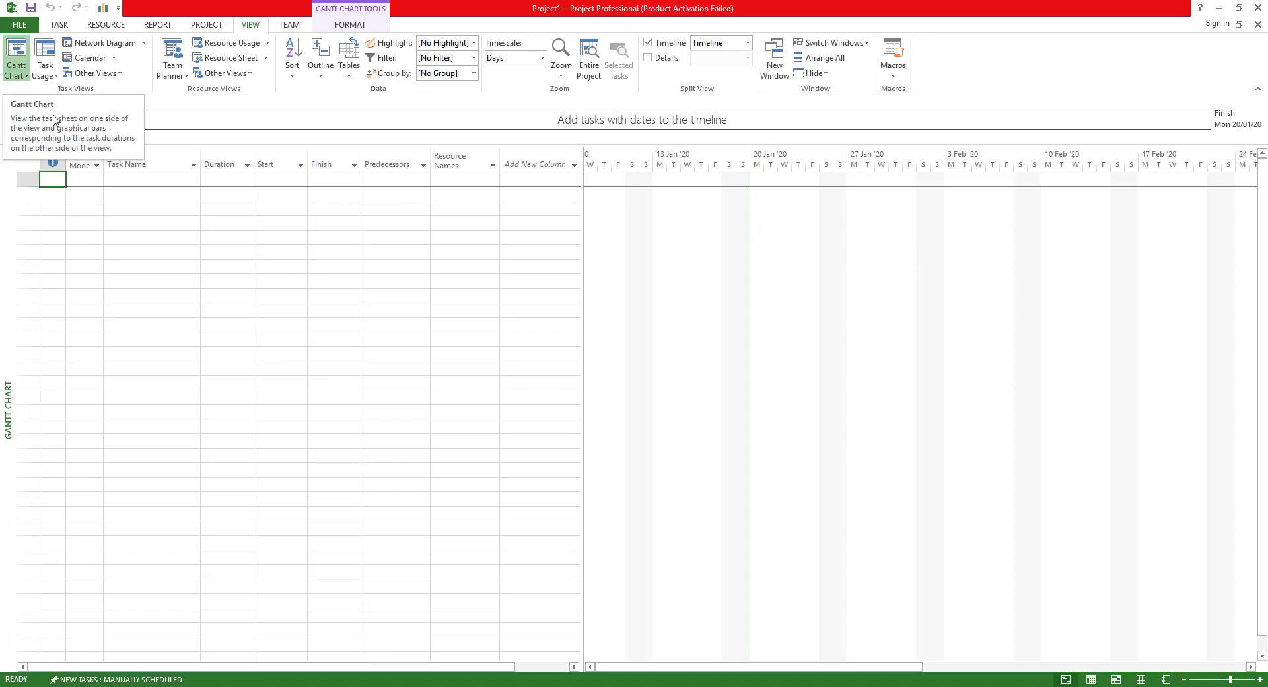
# Step: Enter two tasks named Task 1 and Task 2 in the first rows of the task list
pyautogui.click(156, 179)
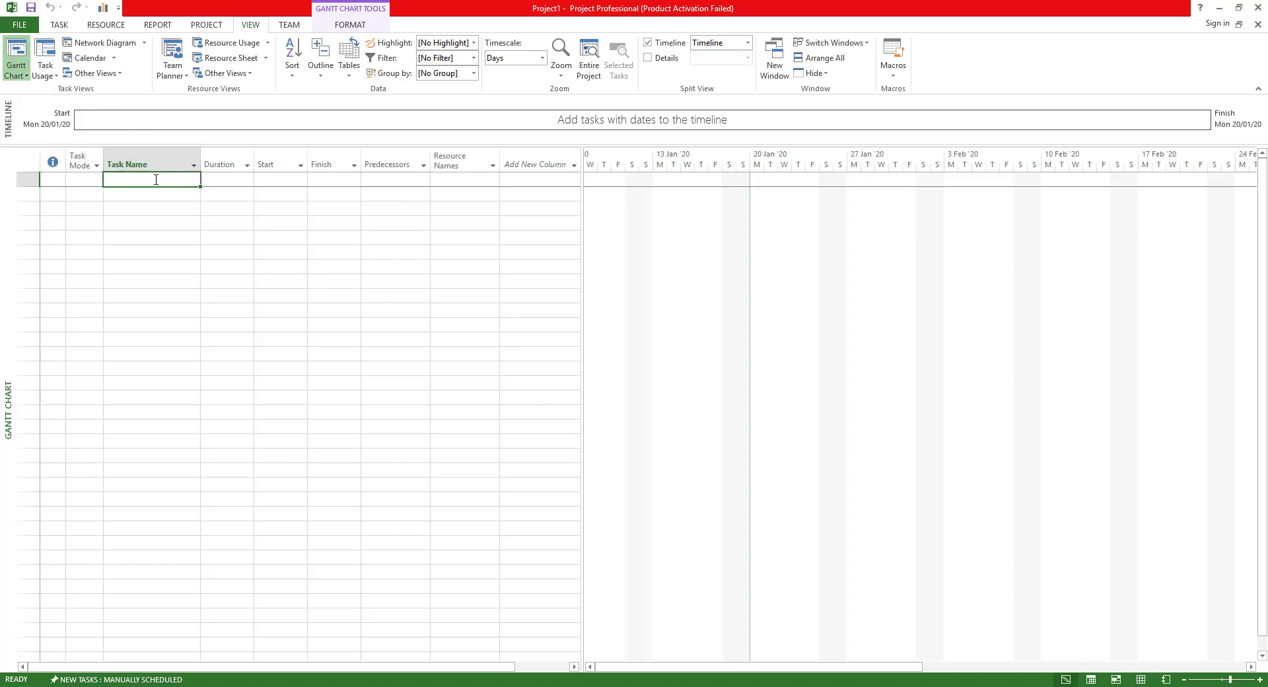
pyautogui.write('Task 1')
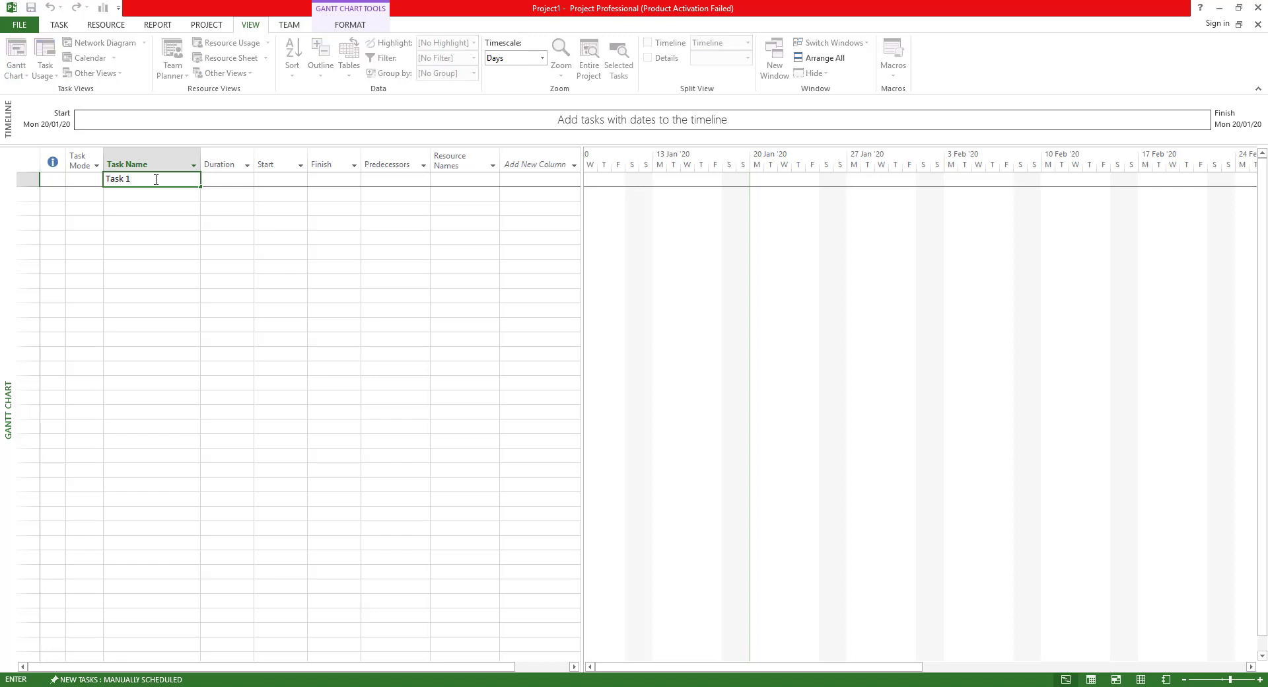
pyautogui.press('Return')
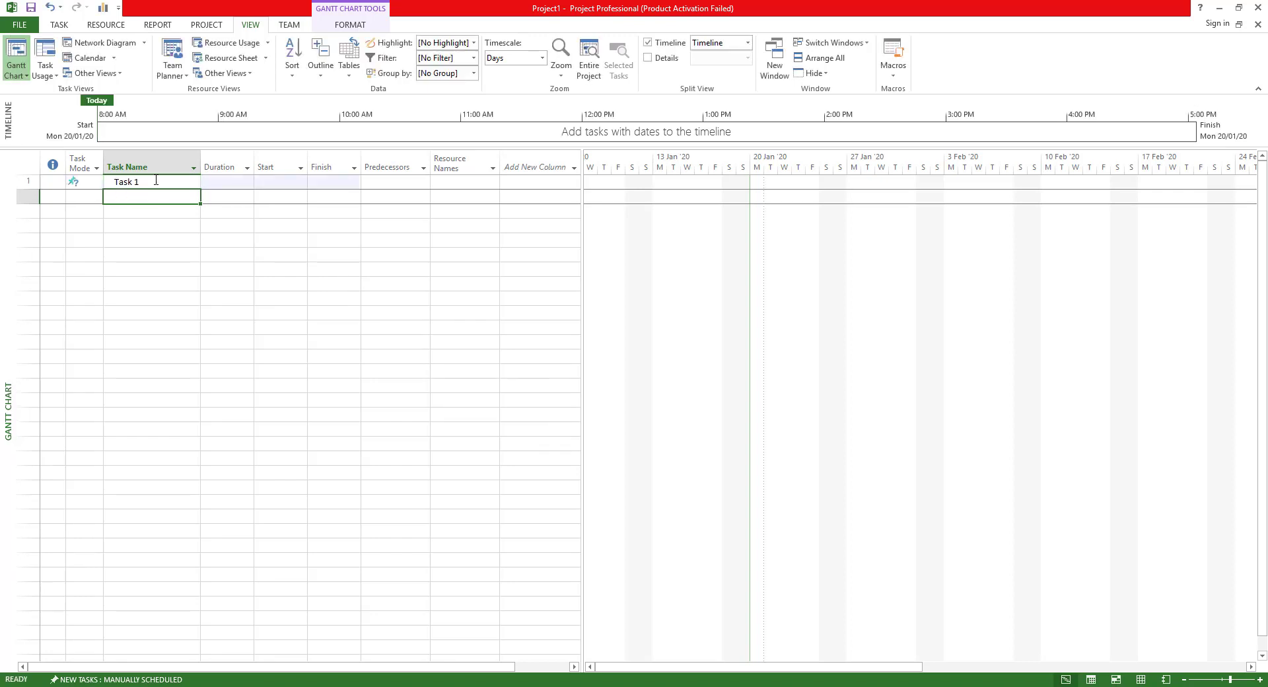
pyautogui.write('Tas2')
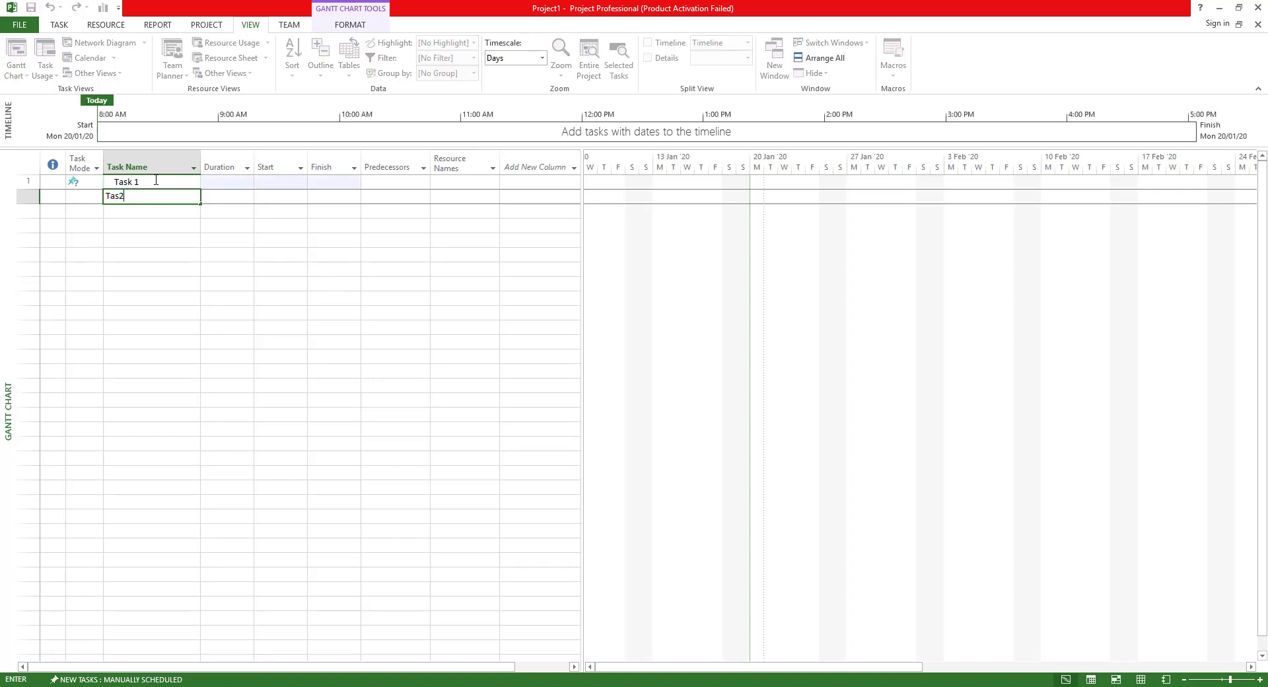
pyautogui.press('BackSpace')
pyautogui.write('k 2')
pyautogui.press('Return')
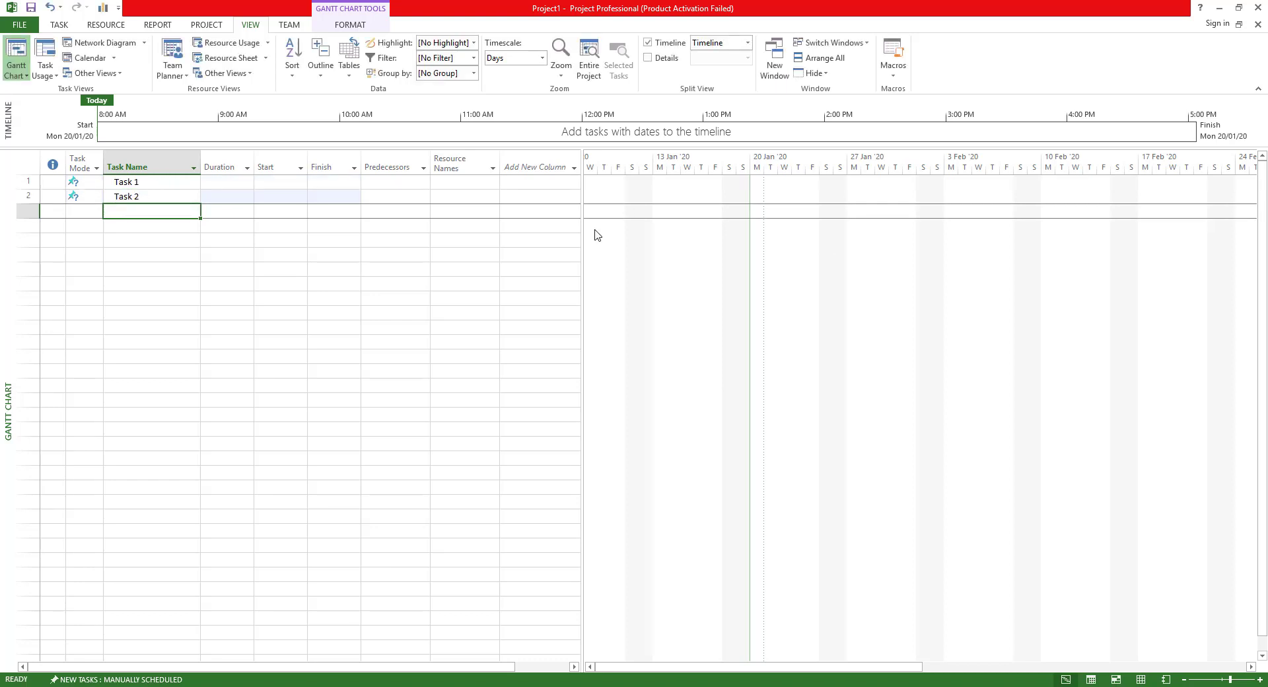
# Step: Review the available task commands with the entered tasks selected
pyautogui.click(152, 188)
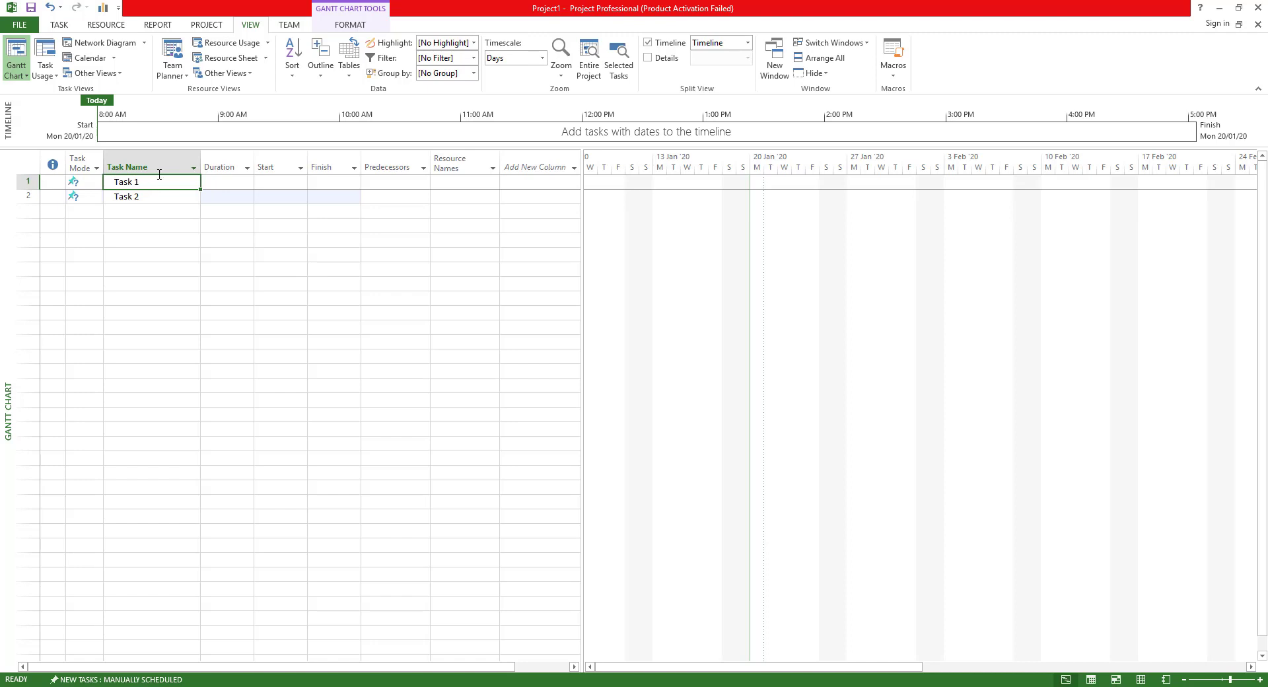
pyautogui.click(59, 26)
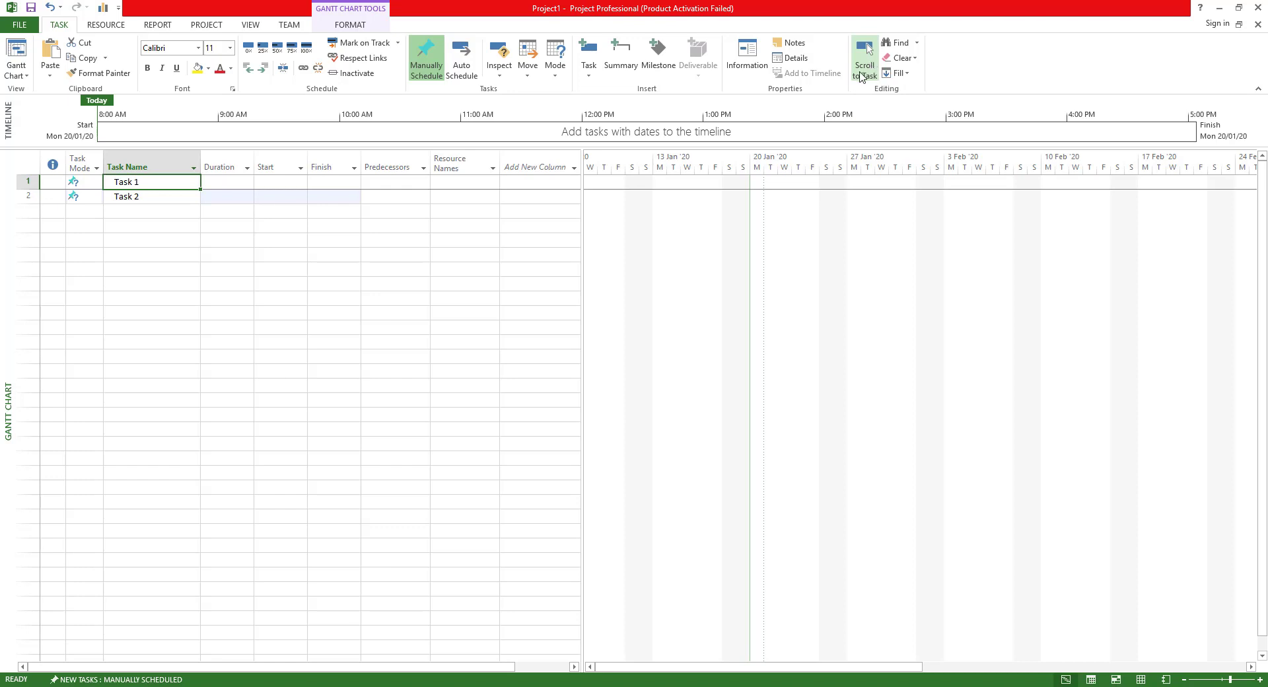
pyautogui.click(132, 196)
pyautogui.click(186, 212)
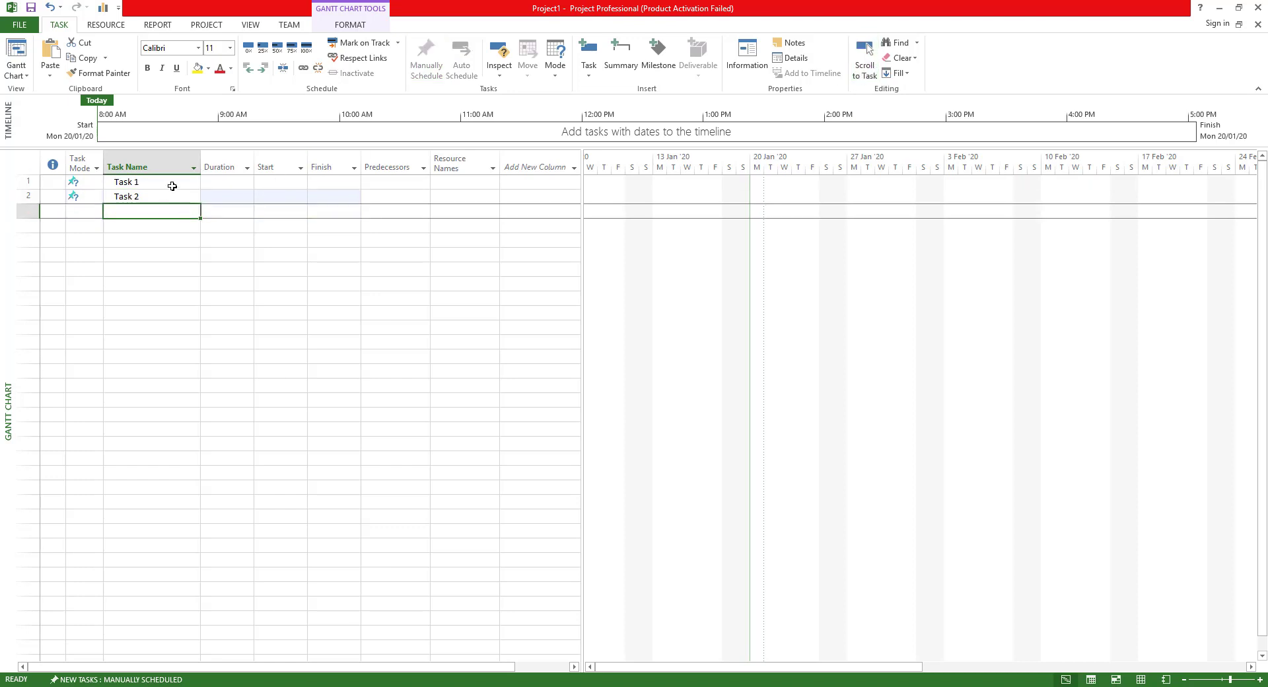
pyautogui.click(167, 198)
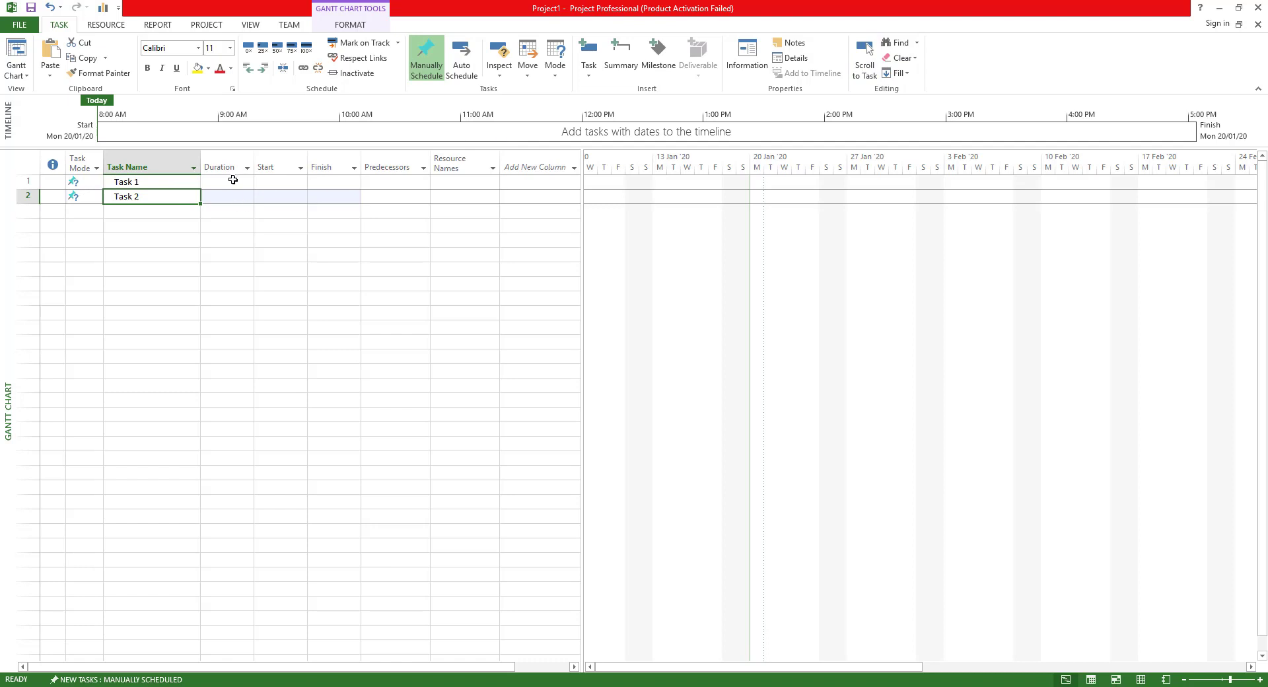
# Step: Set the duration of Task 1 to 1 day and of Task 2 to 2 days
pyautogui.click(240, 183)
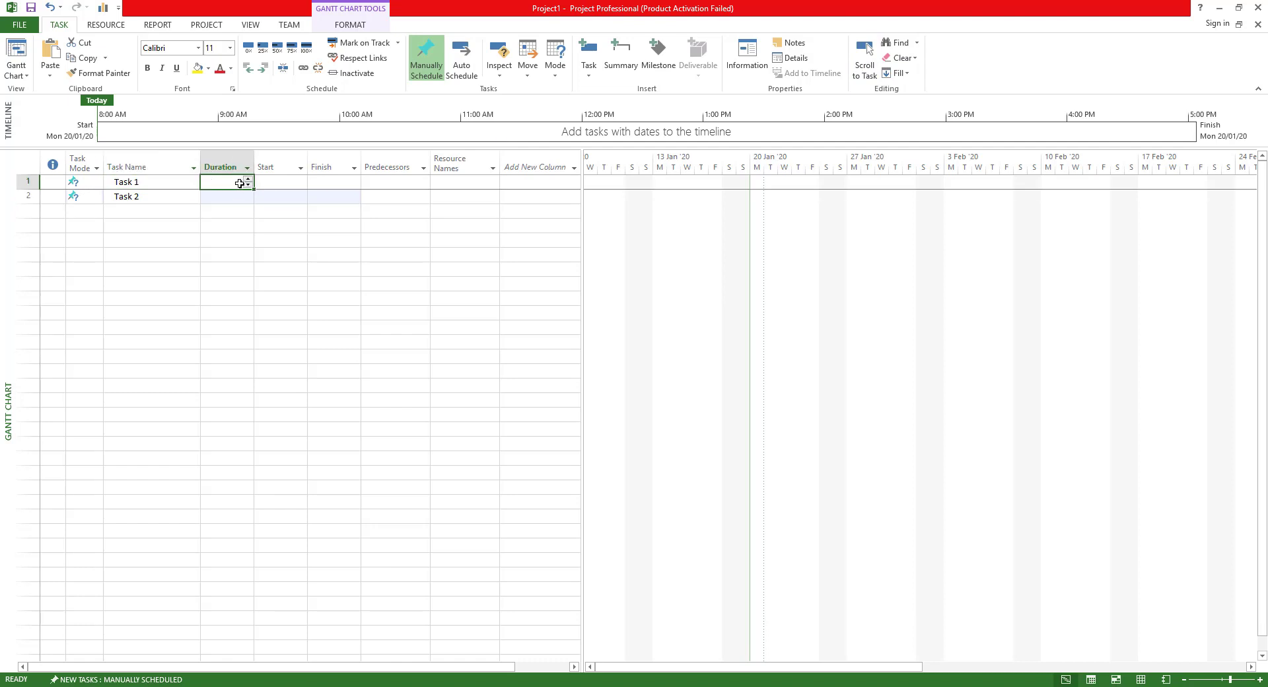
pyautogui.write('1')
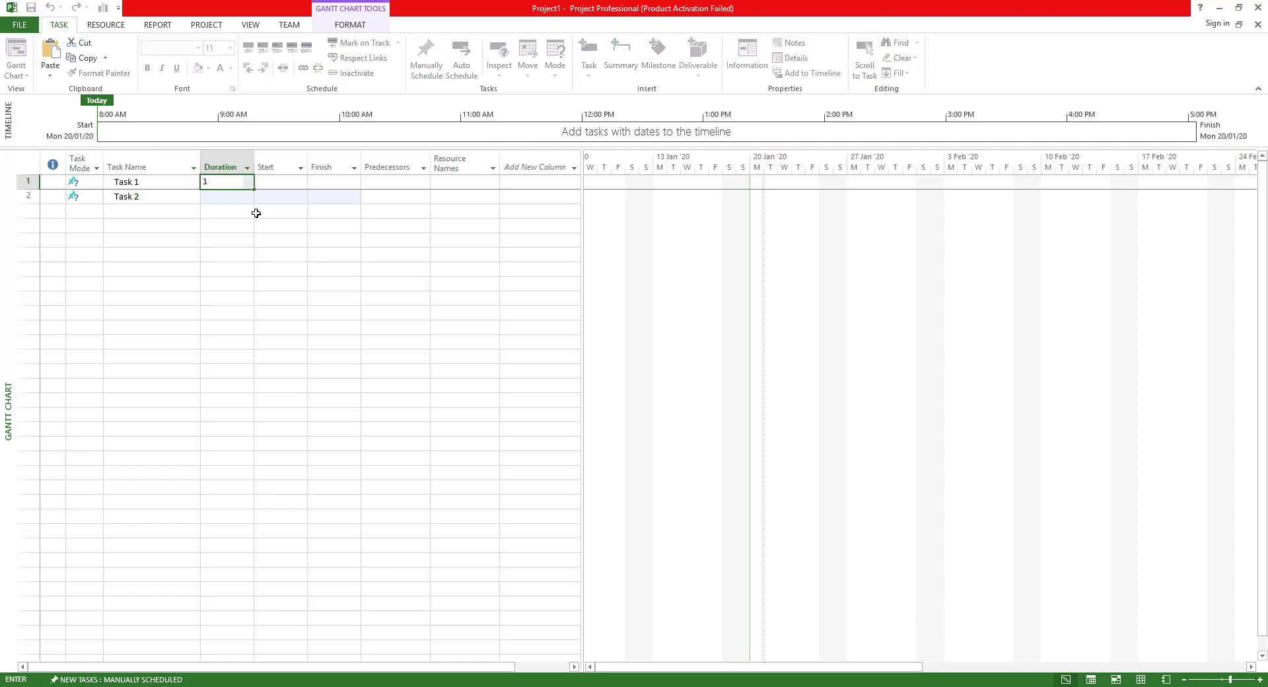
pyautogui.press('Return')
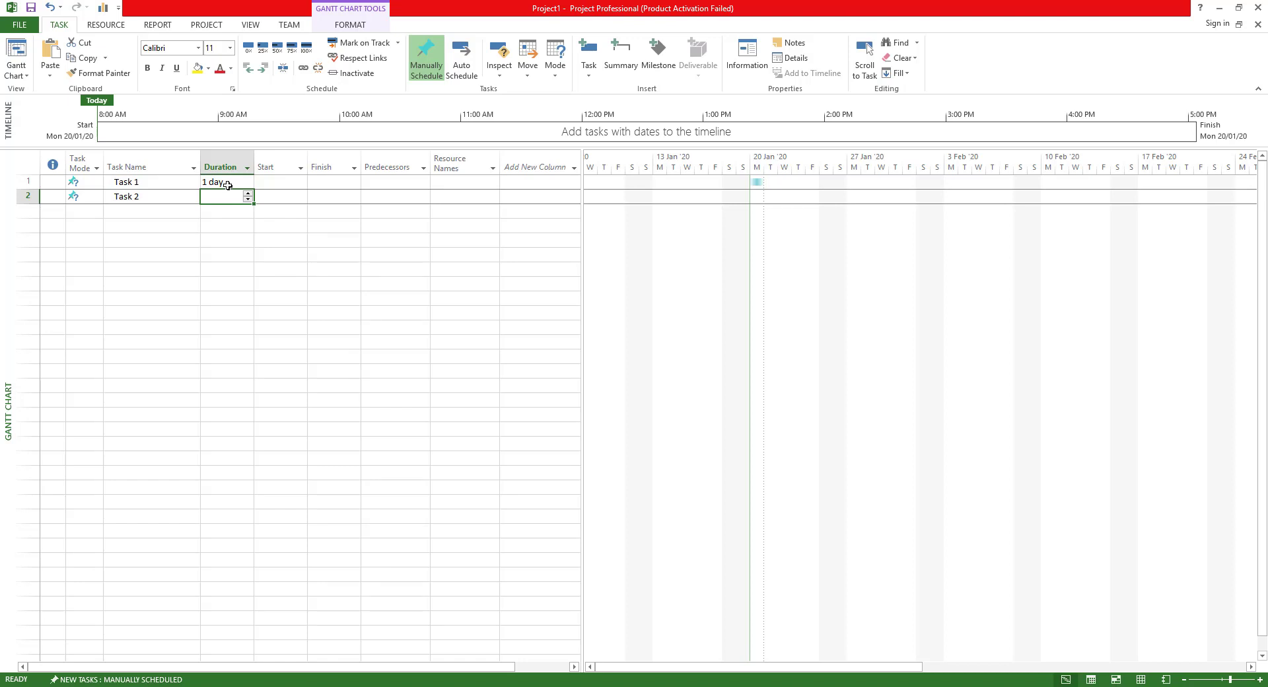
pyautogui.write('2')
pyautogui.press('Return')
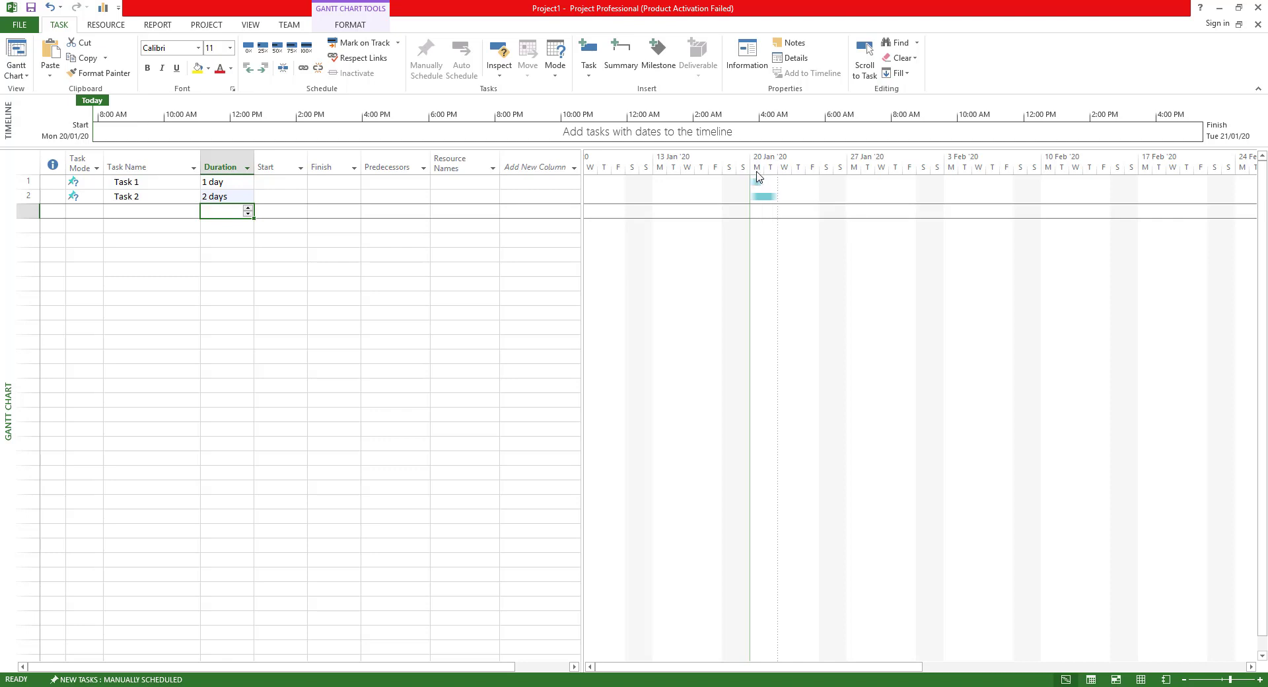
# Step: Set the start date of Task 1 to 20 January 2020 and of Task 2 to 22 January 2020
pyautogui.click(291, 182)
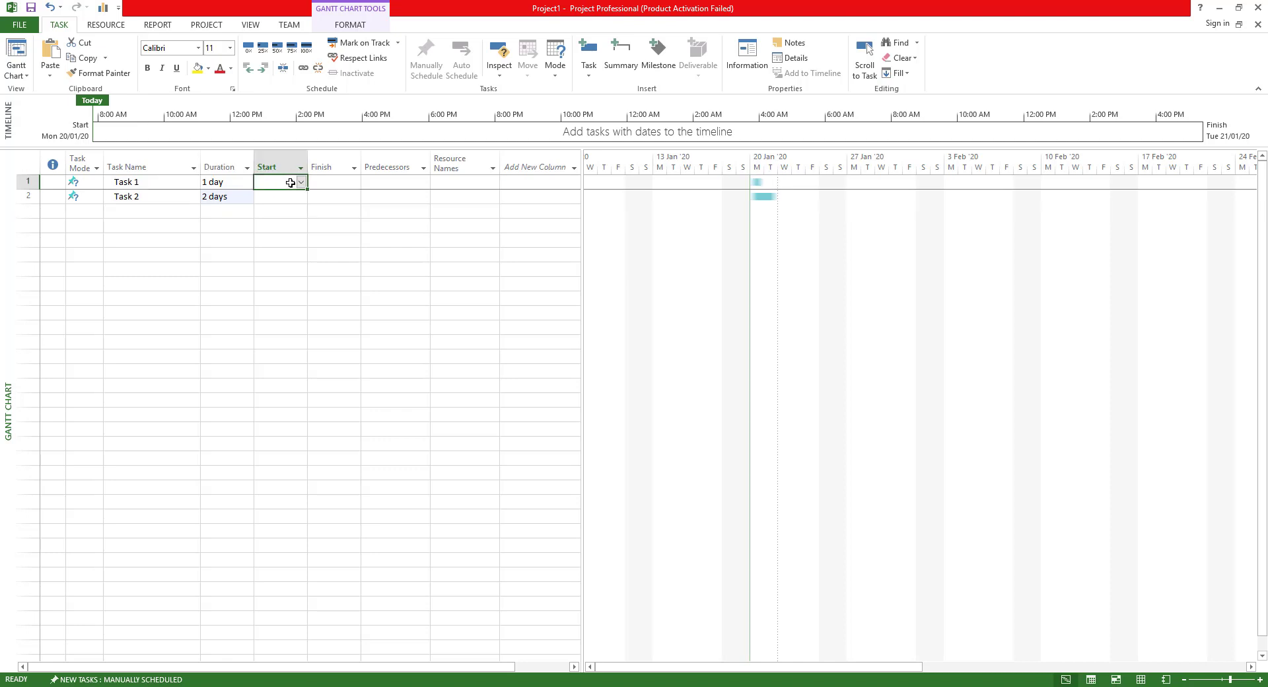
pyautogui.click(302, 183)
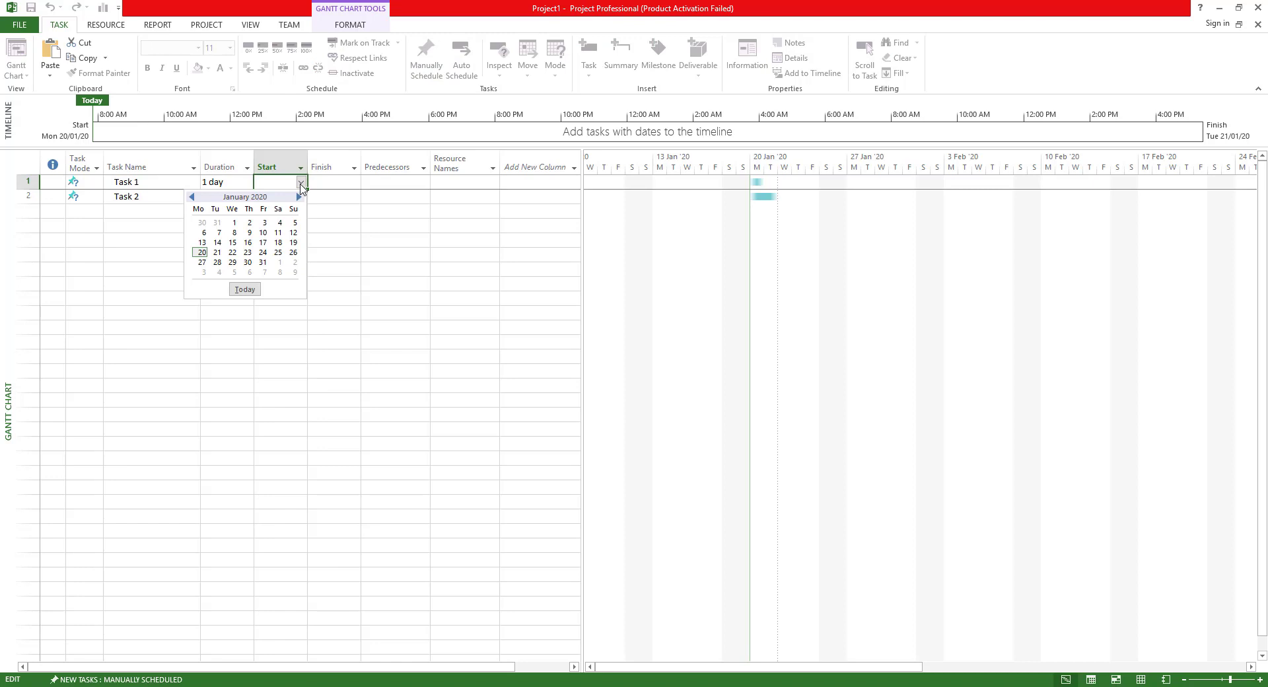
pyautogui.click(198, 253)
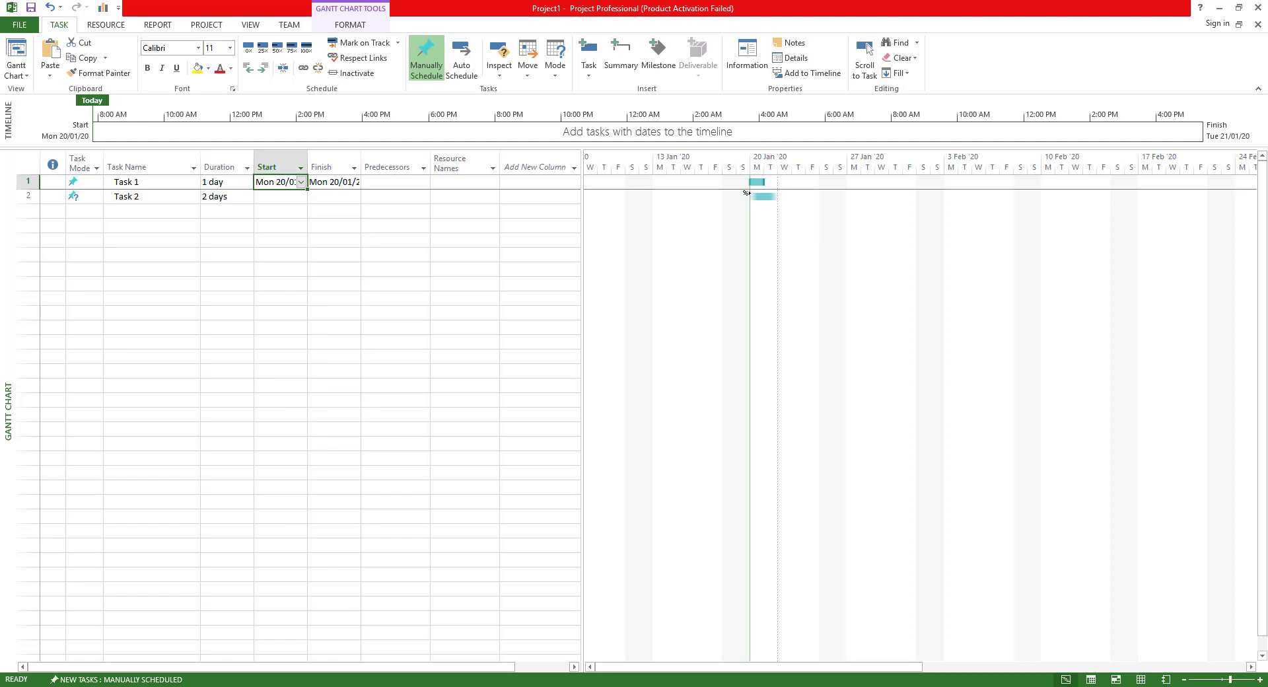
pyautogui.click(300, 199)
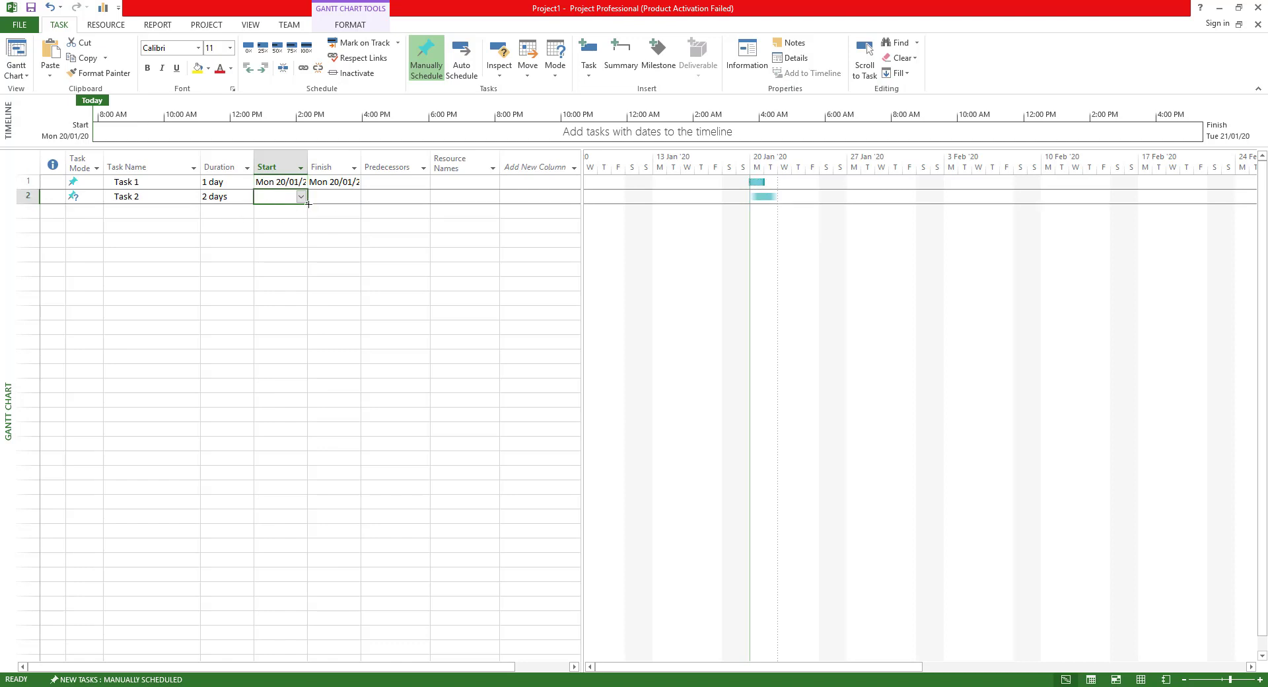
pyautogui.click(300, 197)
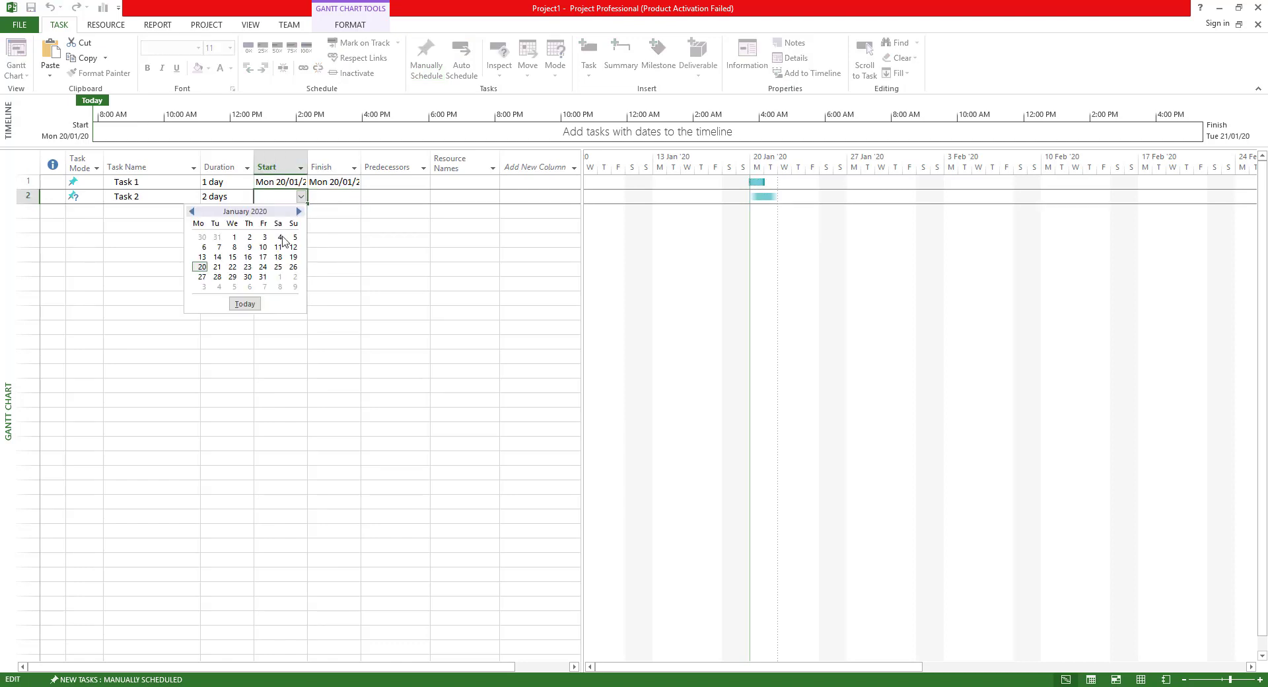
pyautogui.click(233, 267)
pyautogui.click(433, 268)
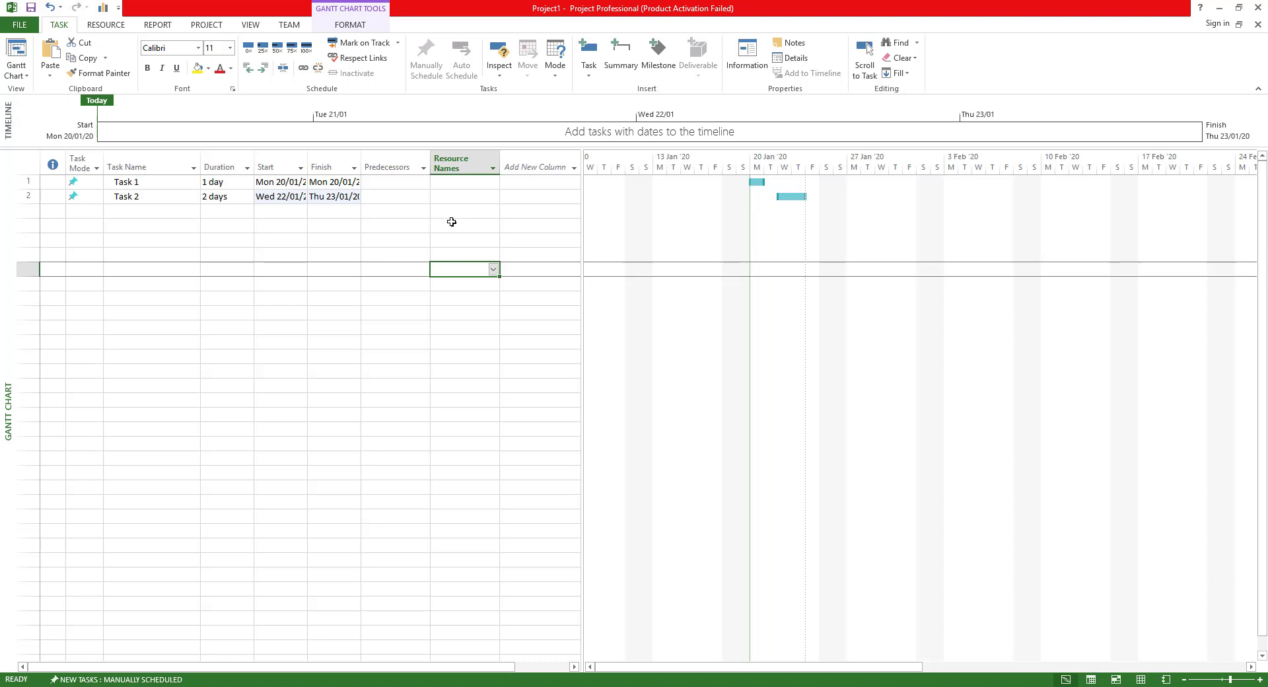
# Step: Make Task 1 the predecessor of Task 2 by entering 1 as its predecessor
pyautogui.click(412, 198)
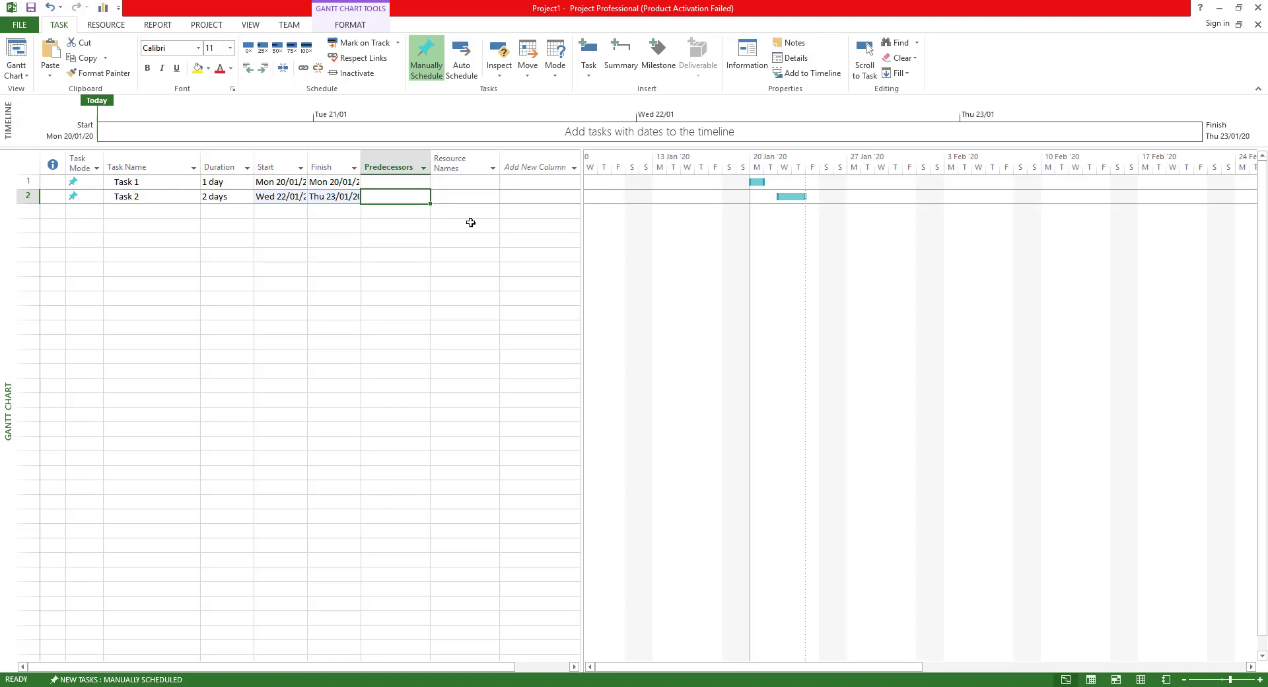
pyautogui.write('1')
pyautogui.press('Return')
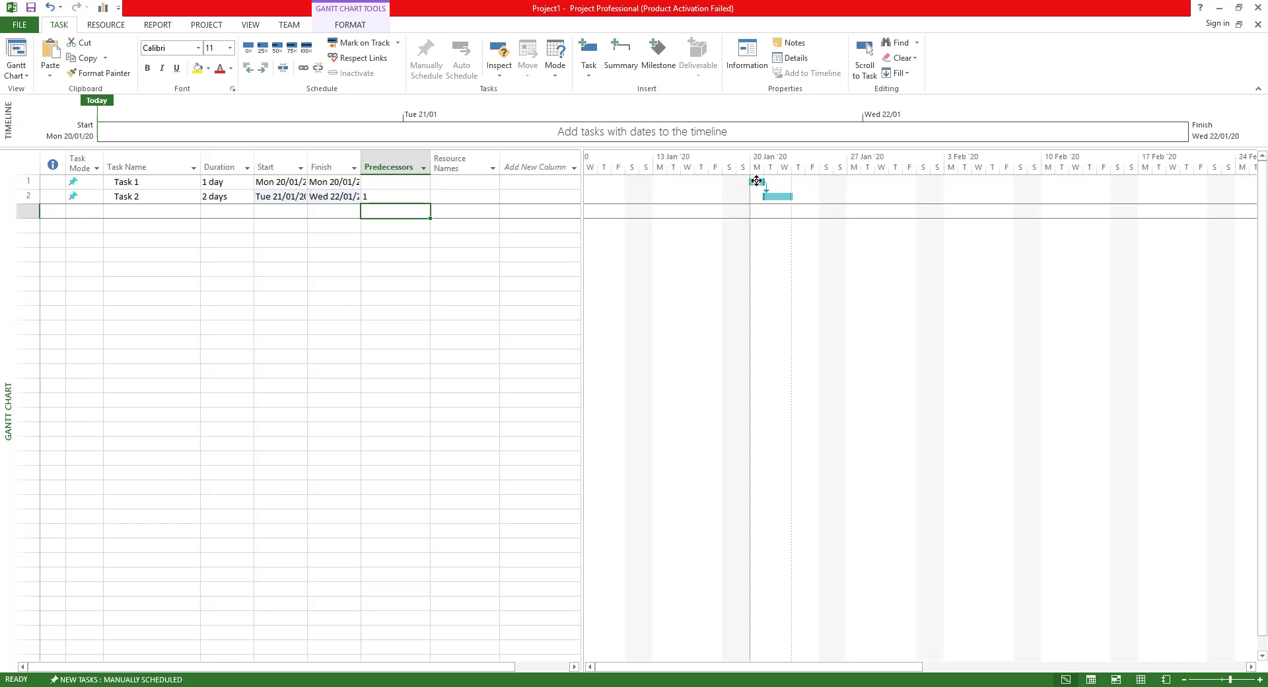
# Step: Set the duration of Task 1 to 2 days
pyautogui.click(218, 185)
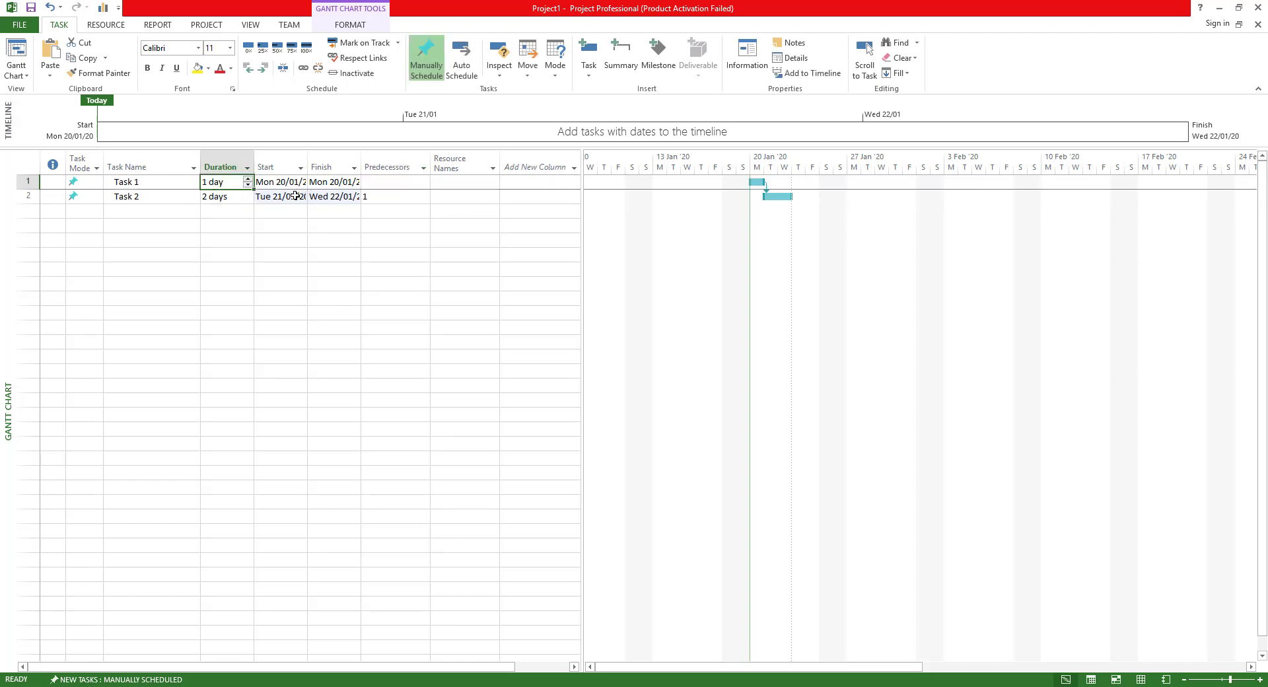
pyautogui.write('2d')
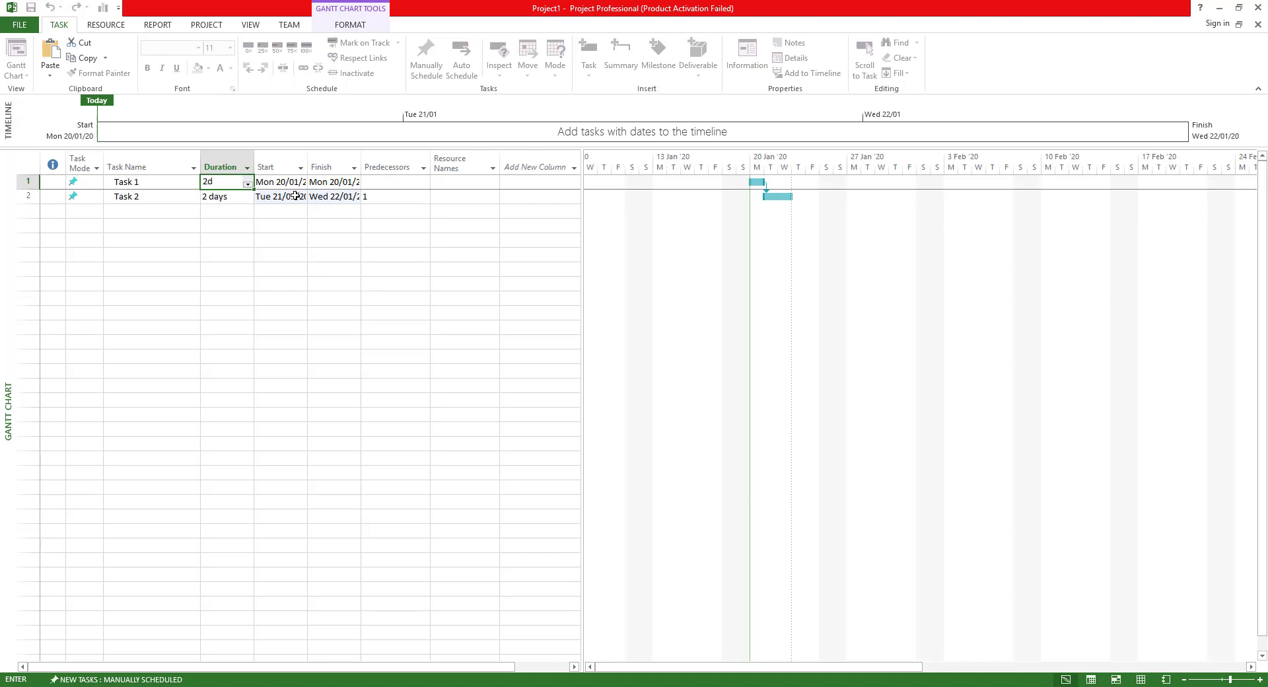
pyautogui.press('Return')
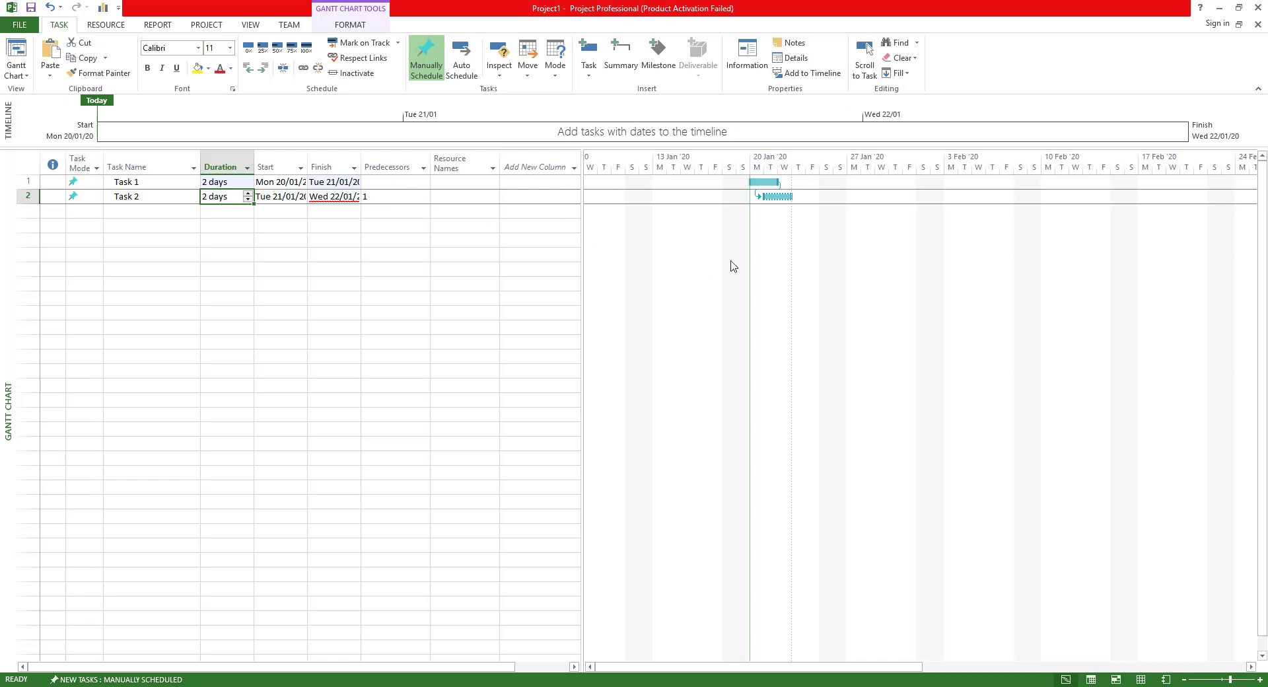
# Step: Select the duration of Task 1 and bring its bar into view in the Gantt chart with Scroll to Task
pyautogui.scroll(-5, 792, 311)
pyautogui.scroll(3, 198, 263)
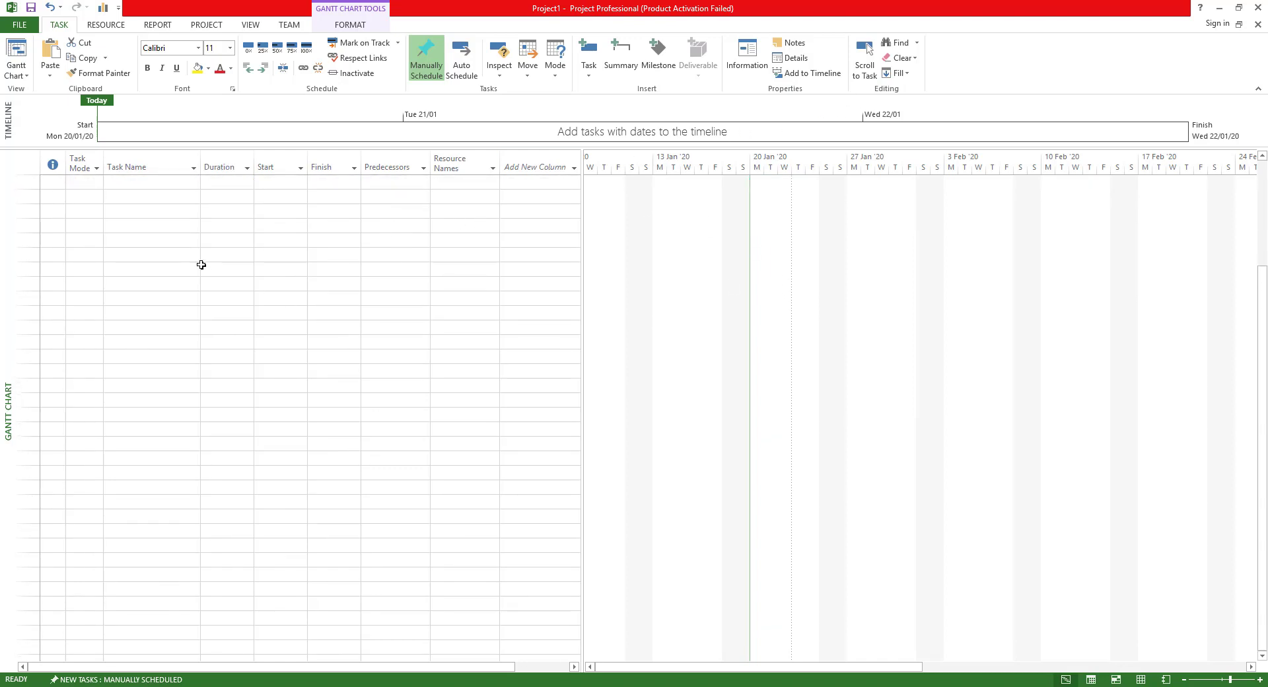
pyautogui.scroll(2, 208, 259)
pyautogui.click(223, 181)
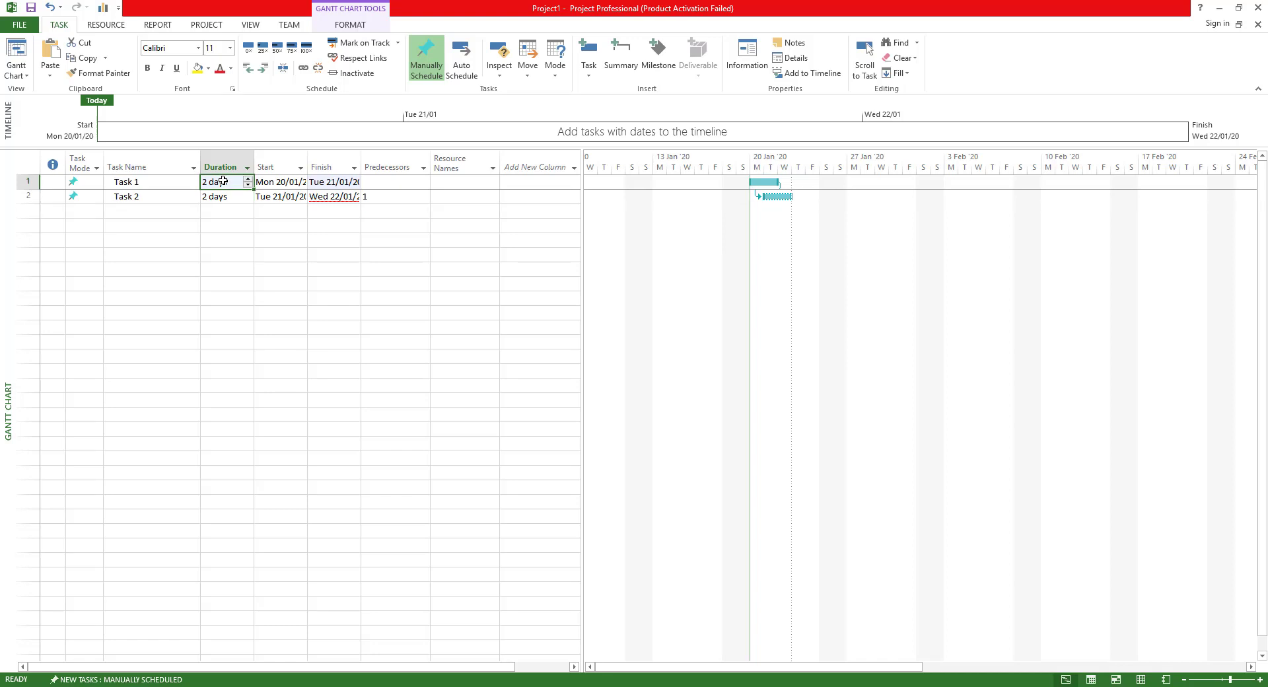
pyautogui.click(866, 50)
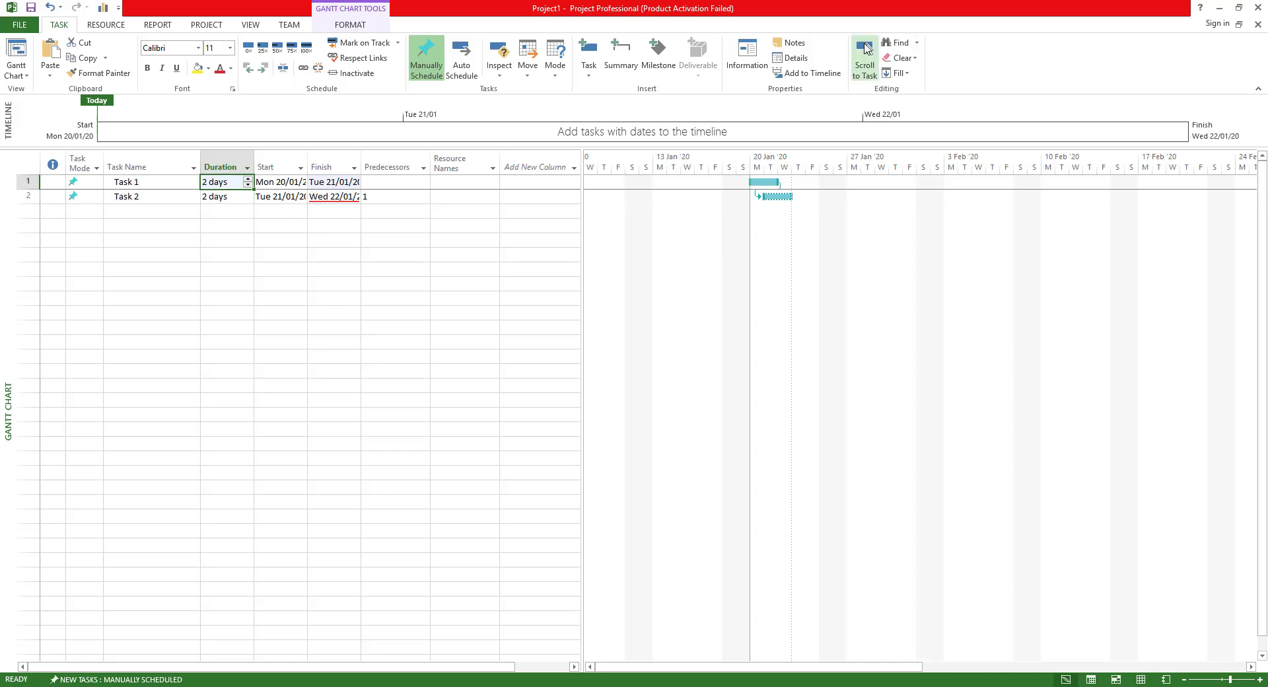